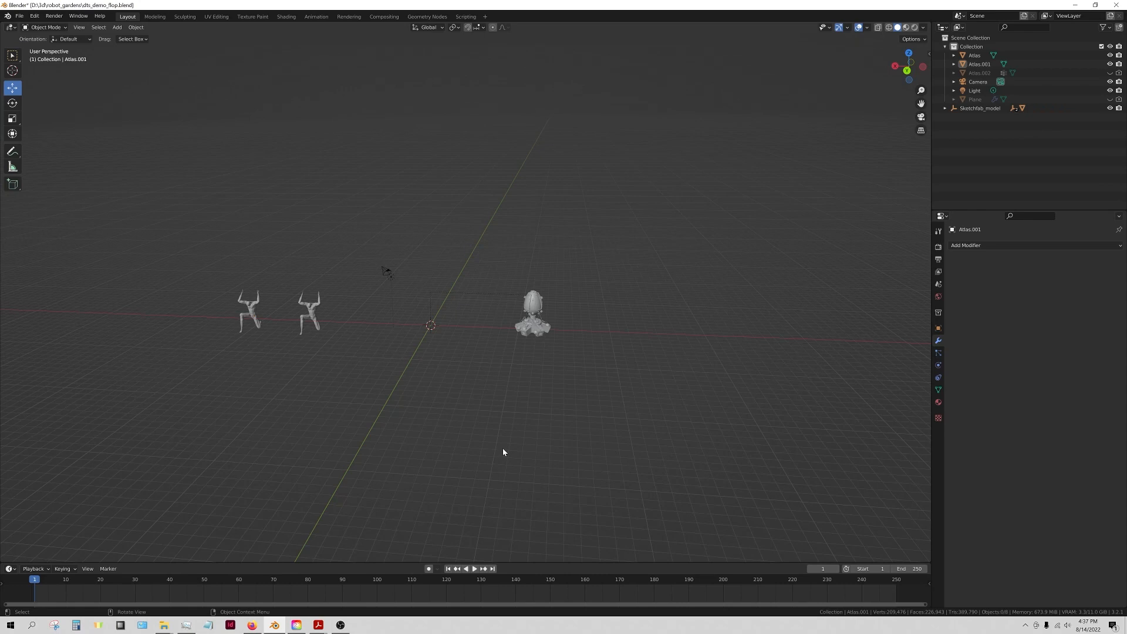
Step: Examine the two kneeling Atlas figures and the egg-shaped robot model from several angles and distances
right_click(510, 378)
middle_click_drag(546, 388, 512, 397)
scroll(443, 411, "up", 2)
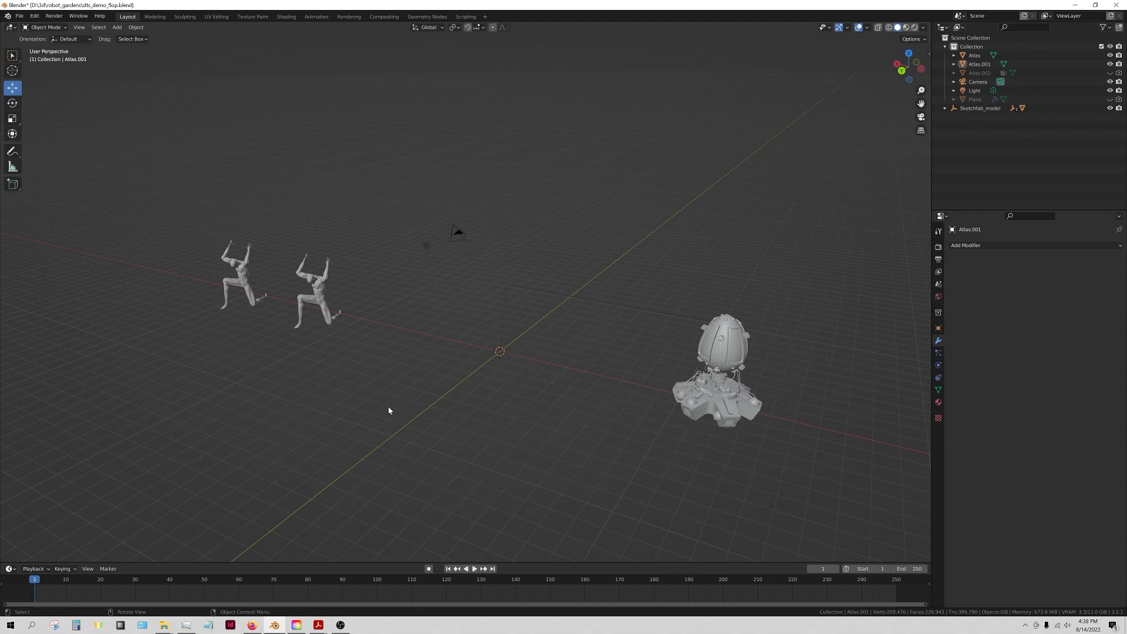
middle_click_drag(257, 385, 480, 435, "shift")
scroll(431, 439, "up", 3)
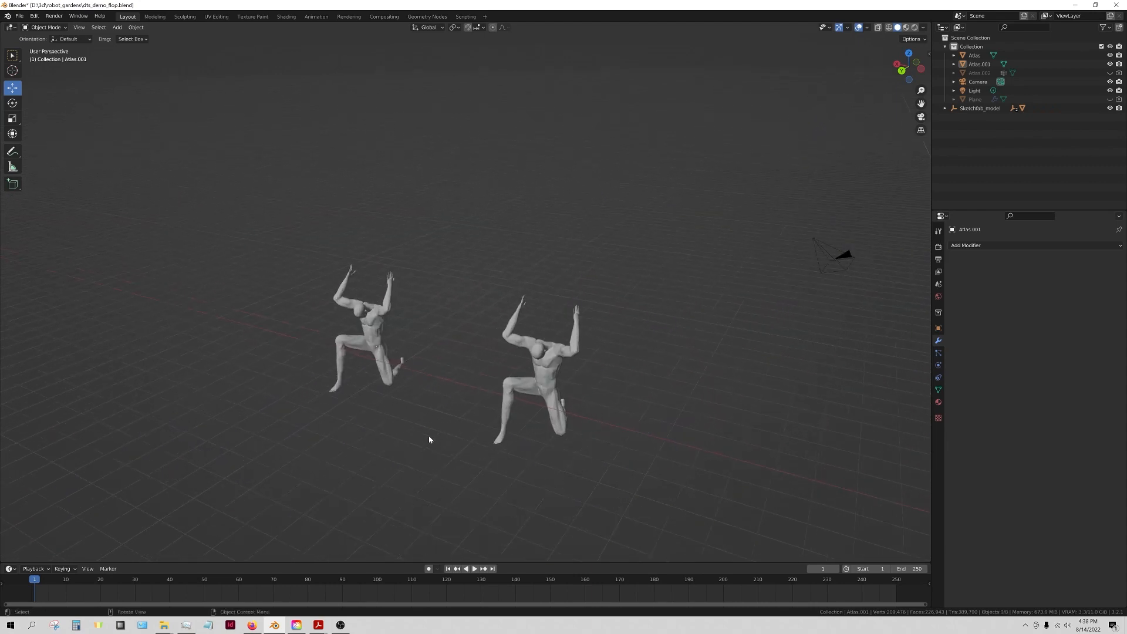
scroll(332, 455, "down", 5)
middle_click_drag(418, 417, 443, 419)
middle_click_drag(255, 398, 322, 365)
scroll(322, 366, "up", 1)
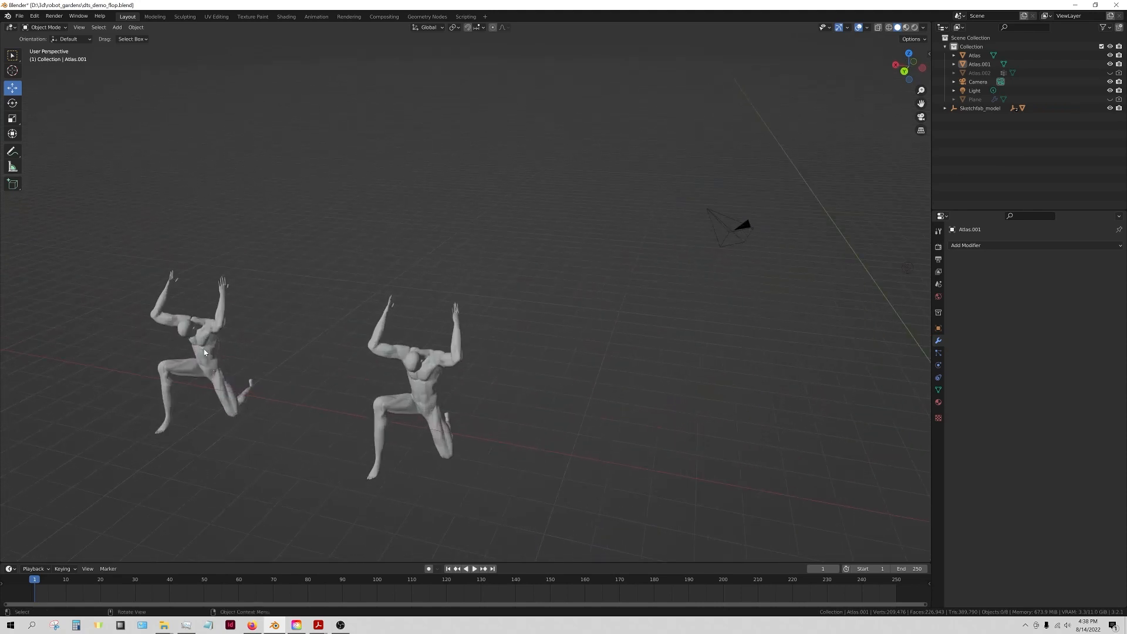
left_click(206, 353)
scroll(206, 352, "down", 2)
scroll(288, 371, "up", 1)
scroll(276, 383, "down", 2)
middle_click_drag(275, 383, 359, 371)
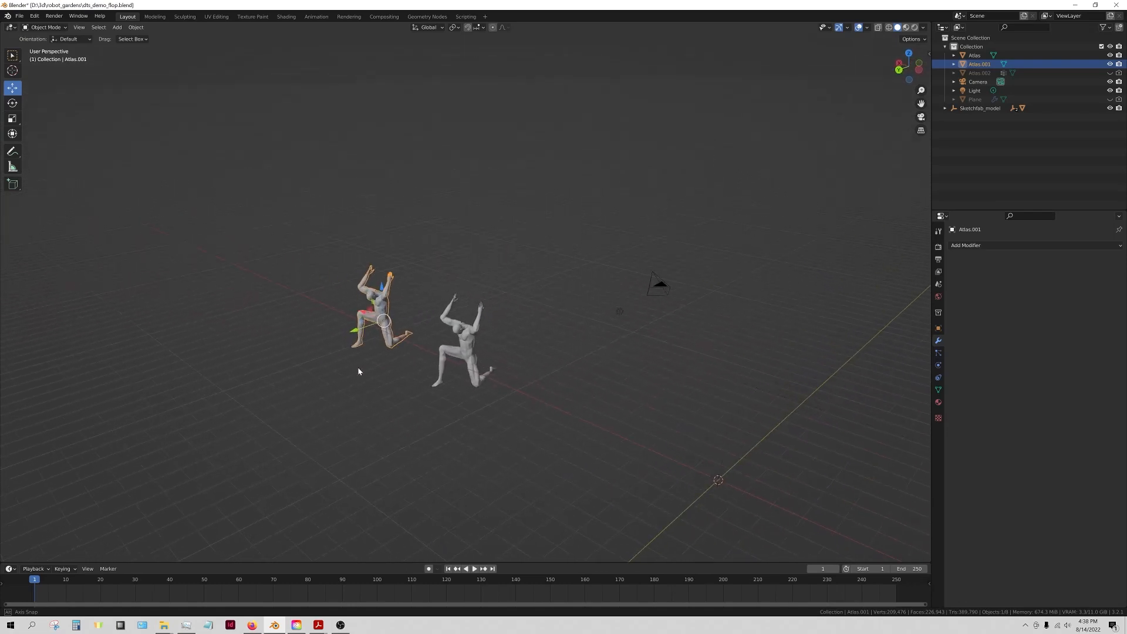
scroll(368, 342, "down", 2)
scroll(352, 347, "up", 4)
scroll(276, 328, "down", 8)
scroll(413, 365, "up", 3)
scroll(470, 365, "down", 4)
middle_click_drag(497, 367, 424, 332, "shift")
scroll(424, 335, "up", 5)
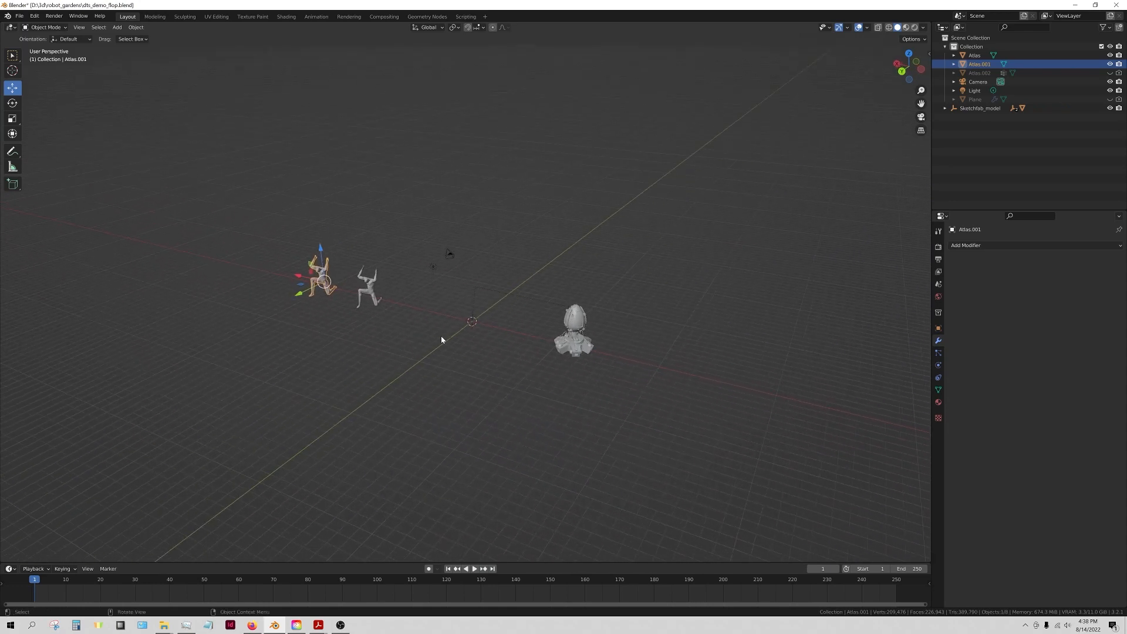
left_click(338, 311)
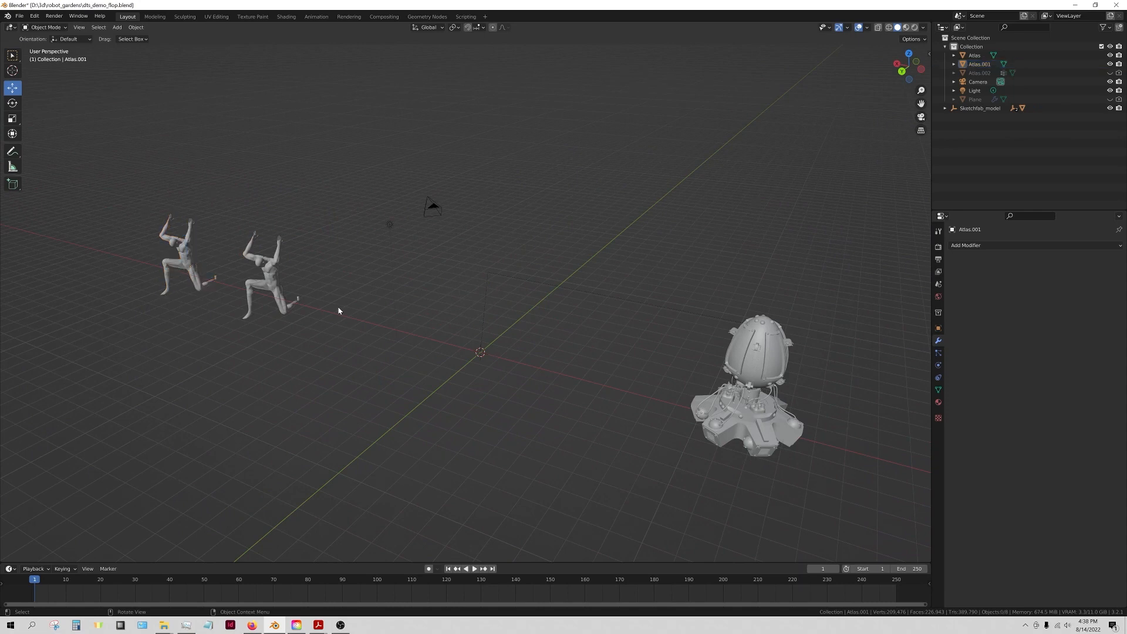
Step: Add a Ball metaball at the world origin
left_click(136, 28)
mouse_move(121, 29)
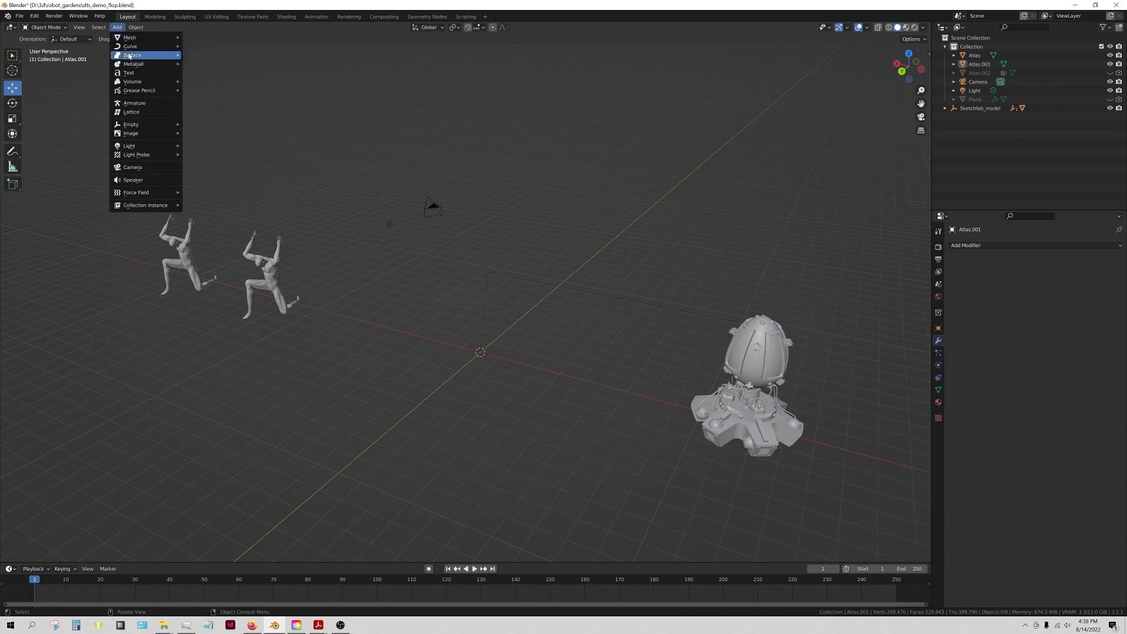
mouse_move(133, 66)
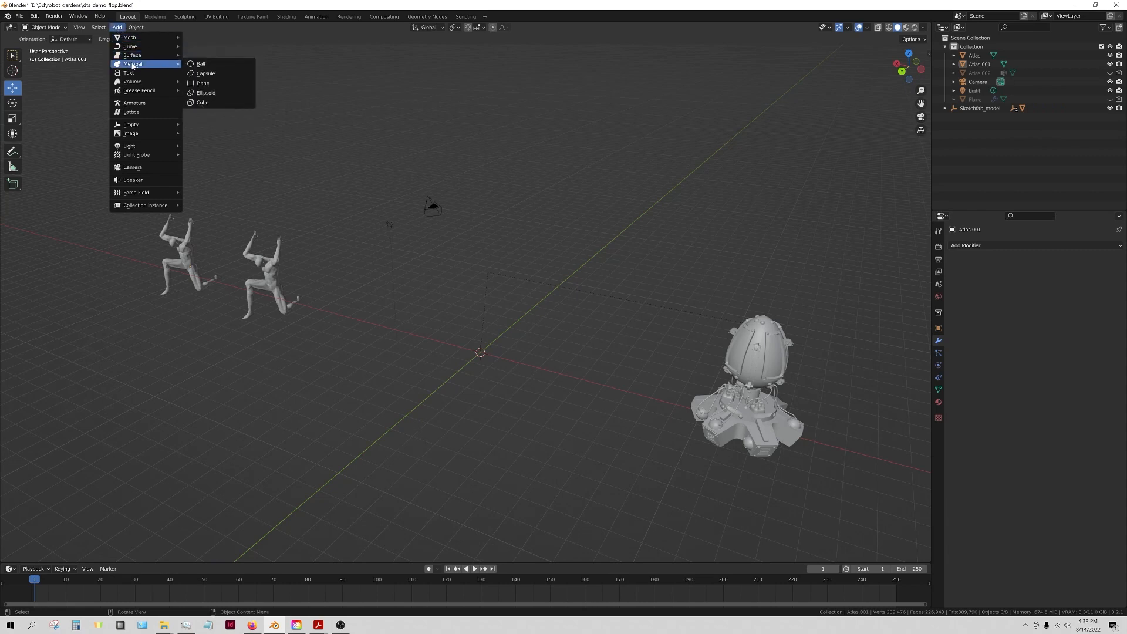
left_click(208, 64)
middle_click_drag(568, 374, 567, 350)
scroll(507, 372, "up", 2)
scroll(556, 347, "down", 1)
scroll(544, 354, "up", 1)
scroll(532, 358, "down", 2)
scroll(568, 347, "up", 3)
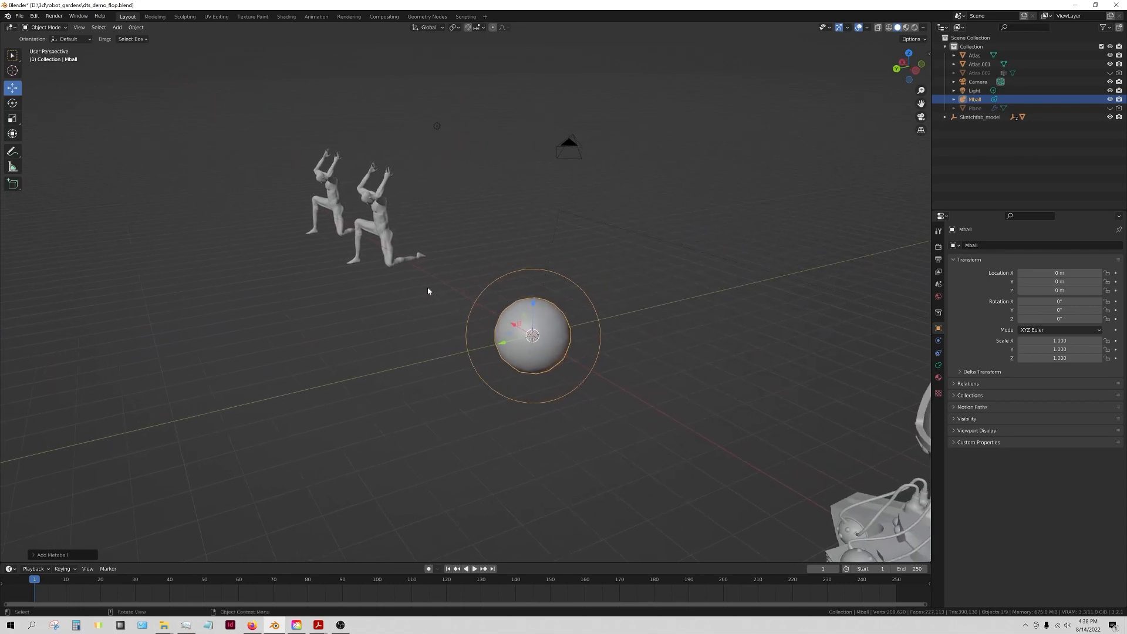
middle_click_drag(388, 351, 462, 353)
middle_click_drag(607, 354, 526, 344)
scroll(490, 363, "up", 3)
middle_click_drag(486, 386, 519, 385)
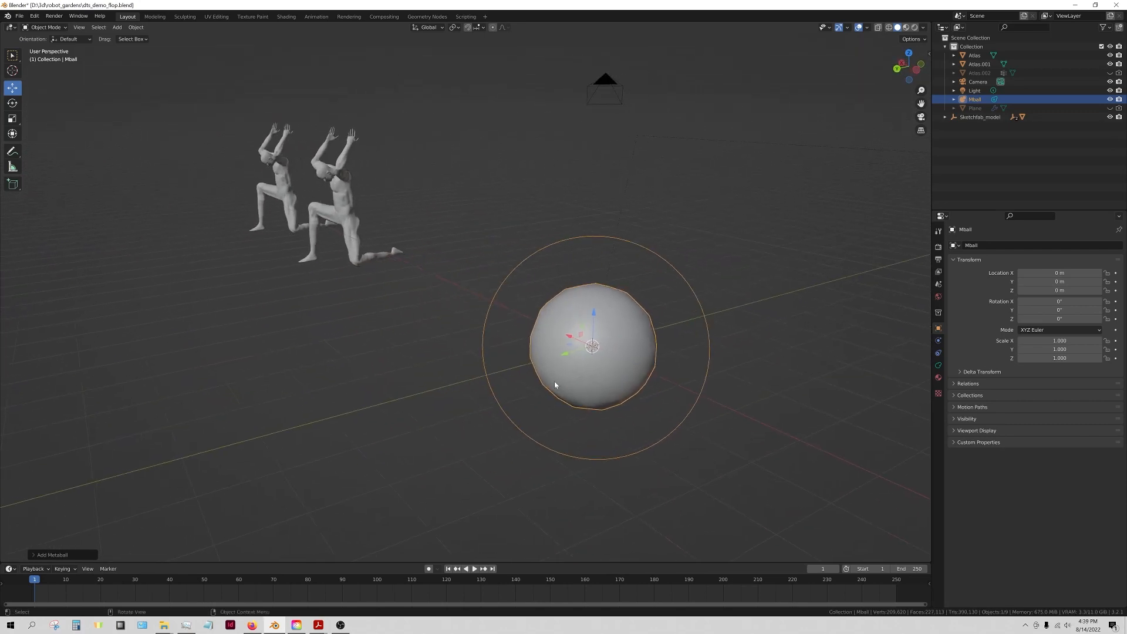
middle_click_drag(576, 346, 527, 390)
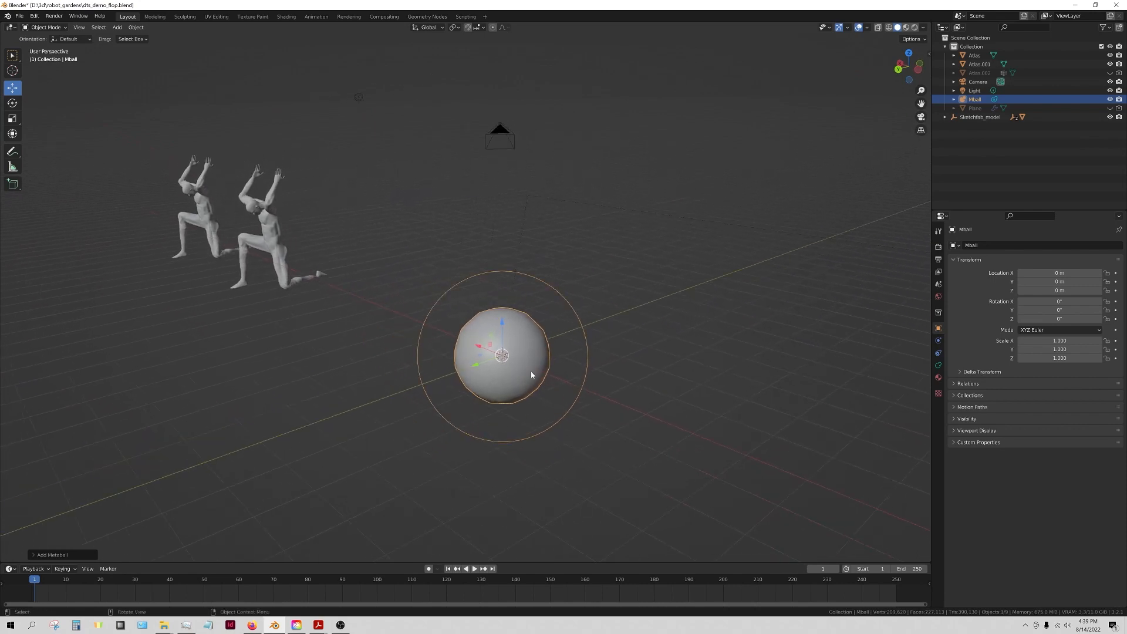
Step: Nudge the metaball about 0.03 m along Y and duplicate it twice to form a rising chain of three overlapping balls
mouse_move(481, 365)
left_mouse_down()
mouse_move(472, 377)
mouse_move(356, 399)
mouse_move(494, 374)
mouse_move(480, 369)
left_mouse_up()
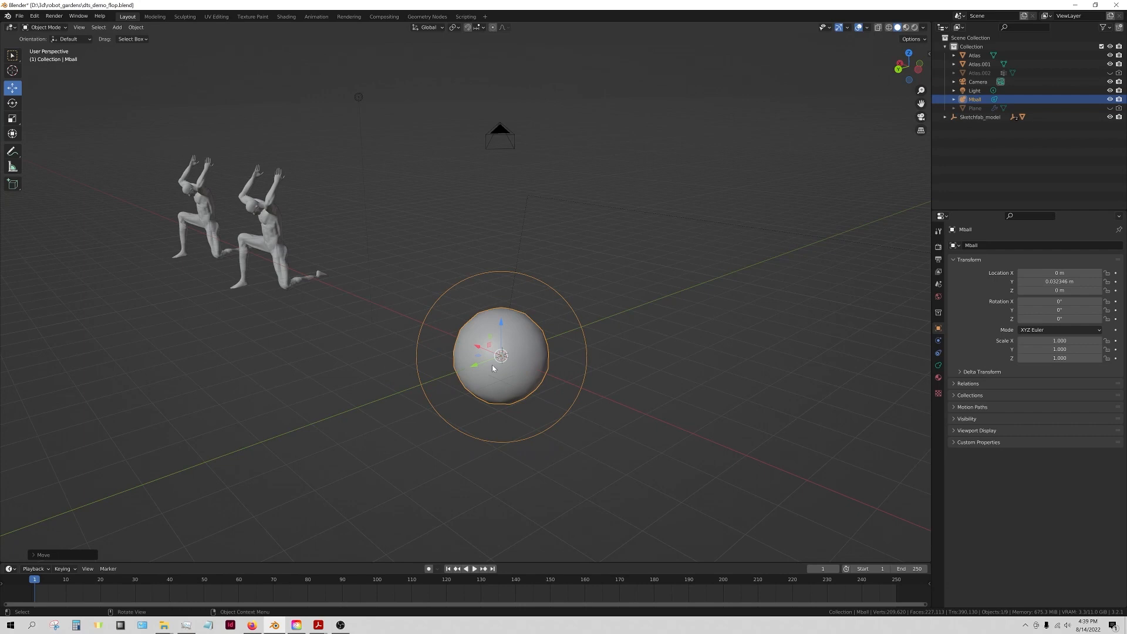
key("shift+d")
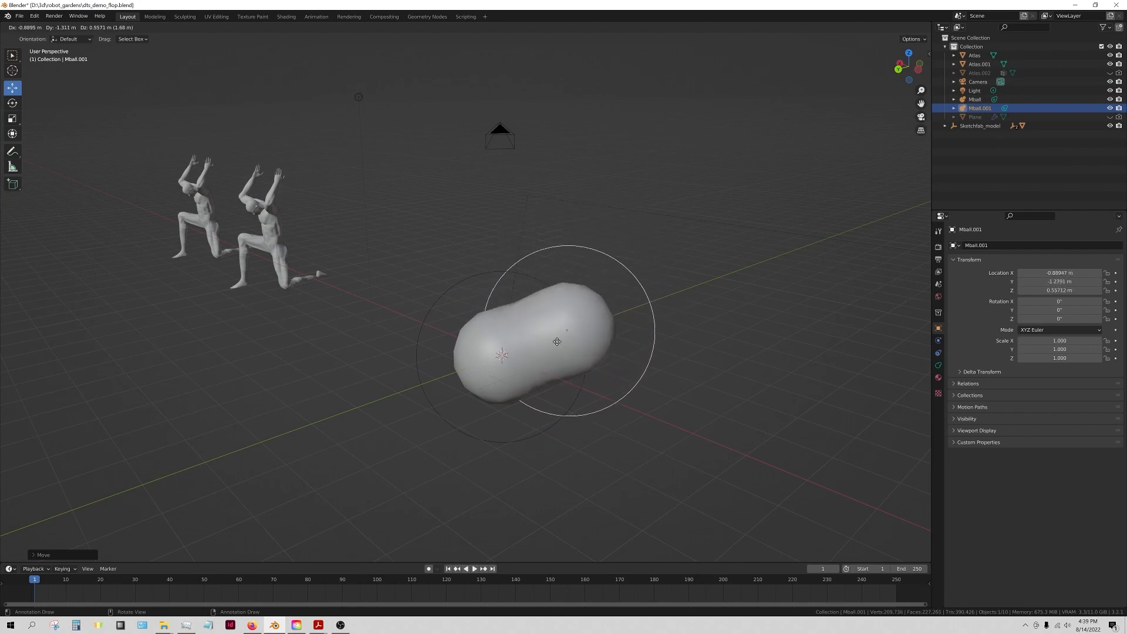
left_click(589, 350)
middle_click_drag(590, 350, 535, 356)
key("shift+d")
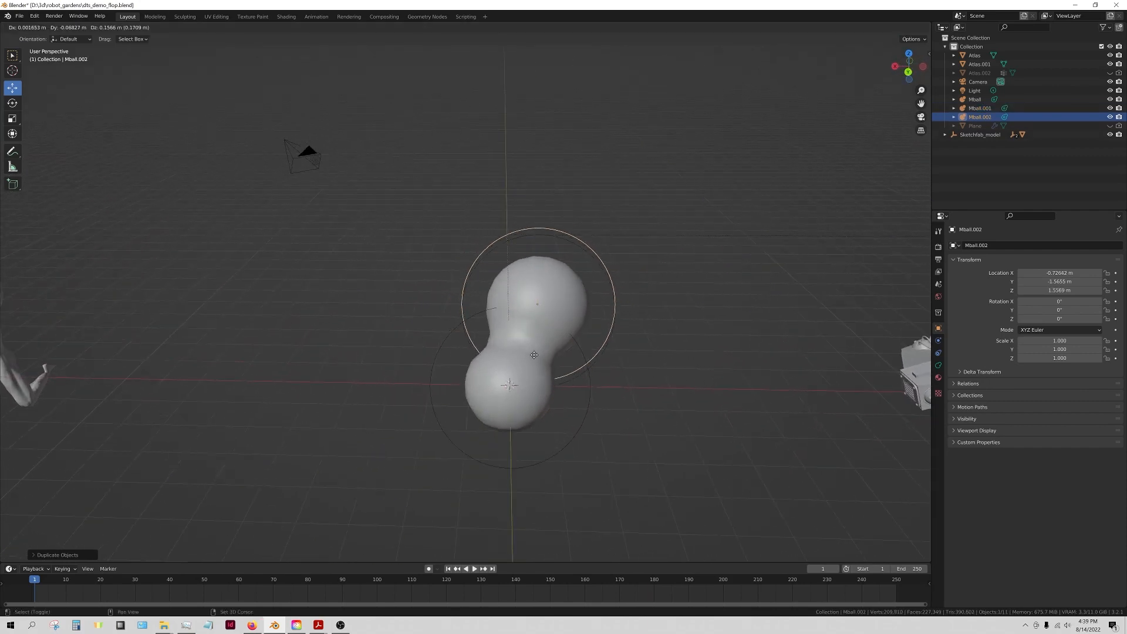
left_click(485, 297)
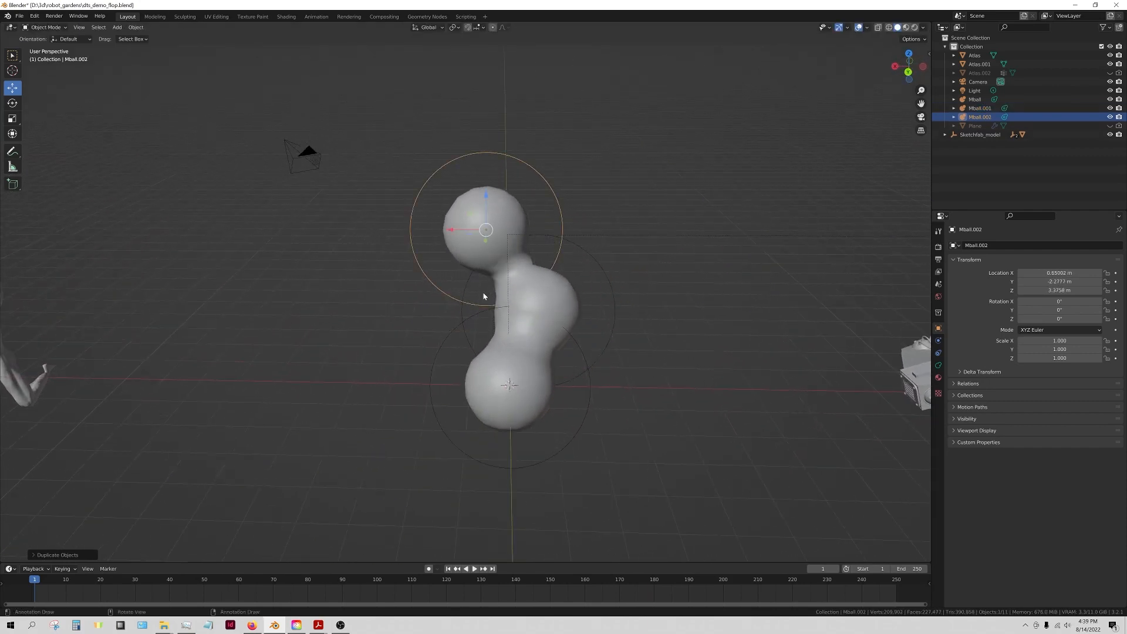
Step: Scale the top ball of the chain down to about 0.71 and shift it slightly
middle_click_drag(509, 293, 579, 291)
key("s")
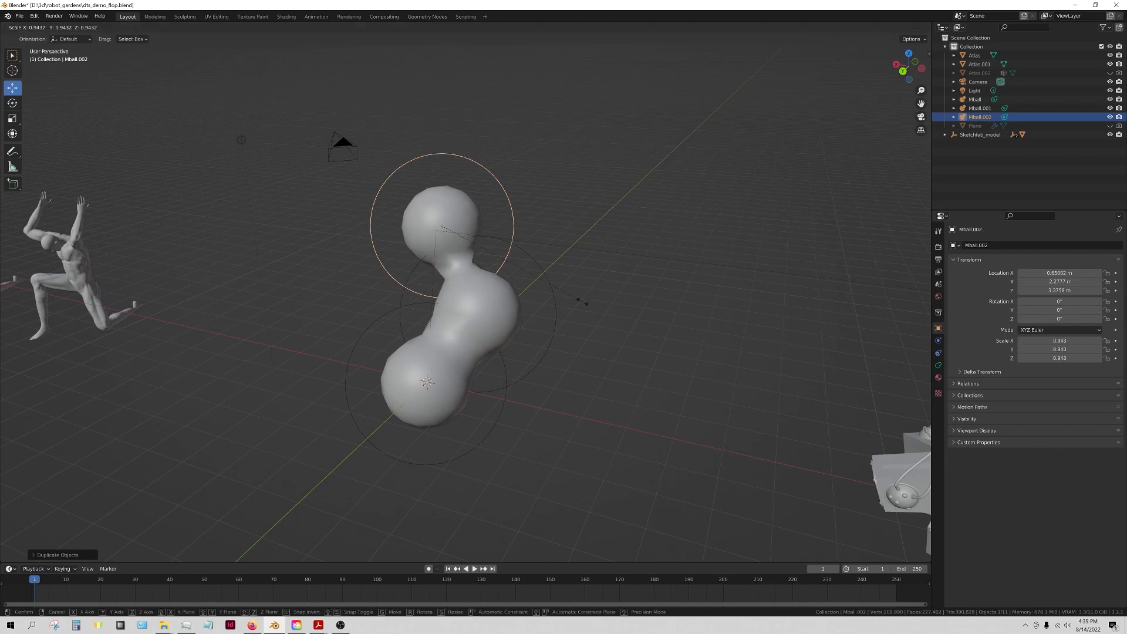
left_click(544, 294)
left_click_drag(431, 217, 442, 229)
Step: Duplicate the small top ball, scale the copy up to about 1.62 and move it outward to X about 2.7 m
middle_click_drag(488, 386, 541, 390)
key("shift+d")
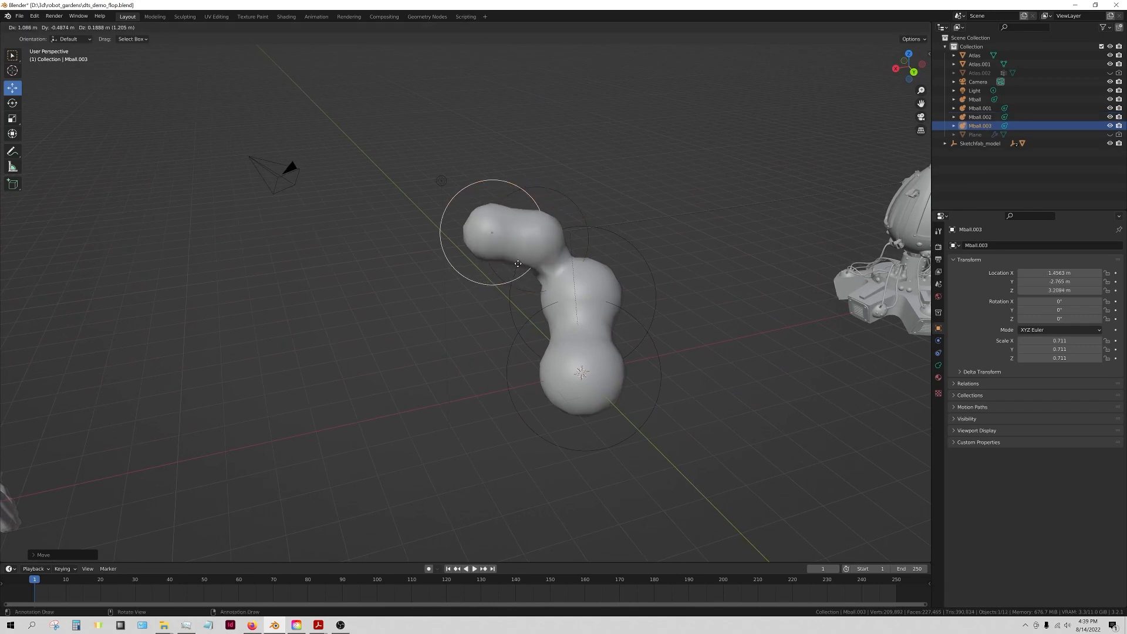
left_click(503, 263)
key("s")
left_click(567, 272)
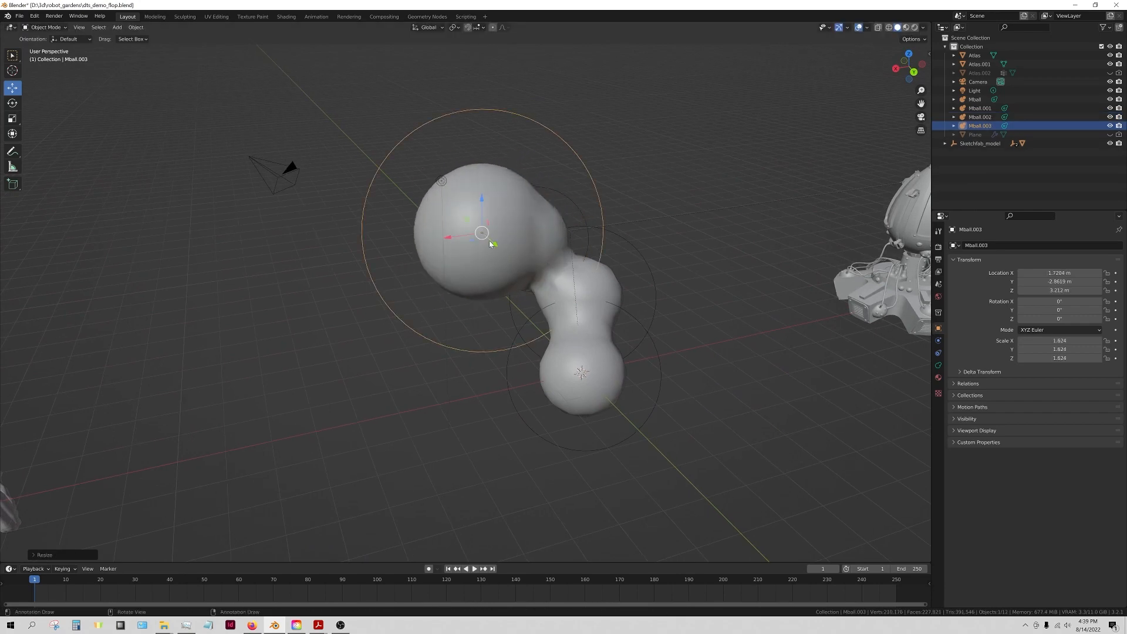
left_click_drag(467, 222, 431, 215)
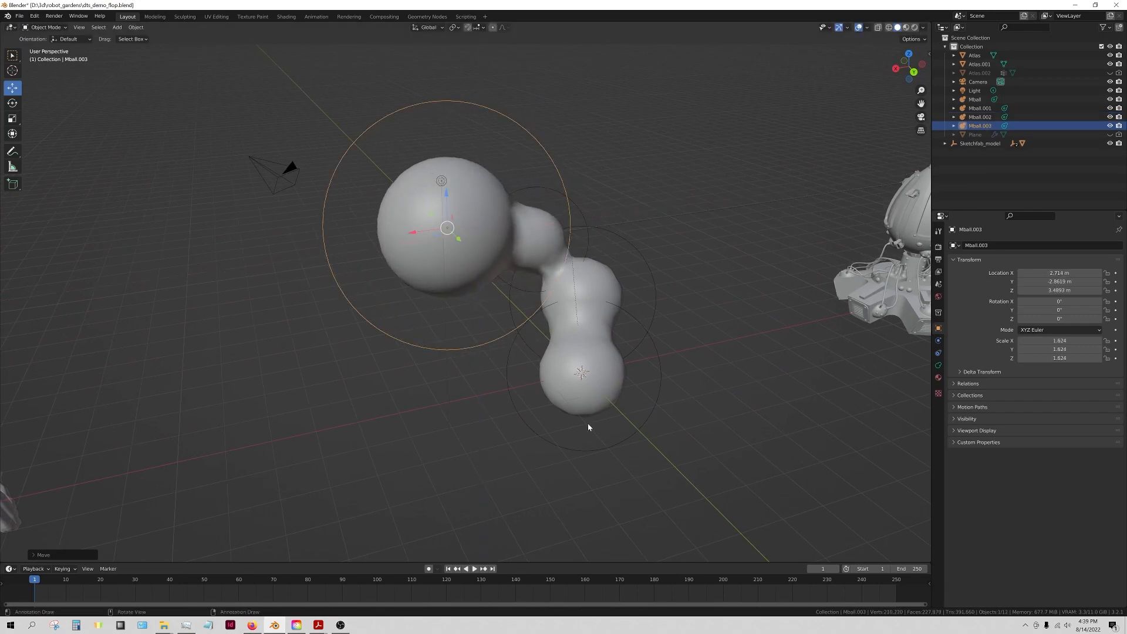
Step: Duplicate the large ball, scale the copy to about 2.18 and place it overlapping the original at Y about -6.05 m
middle_click_drag(594, 428, 530, 426)
middle_click_drag(544, 377, 495, 395)
middle_click_drag(397, 421, 503, 410)
key("shift+d")
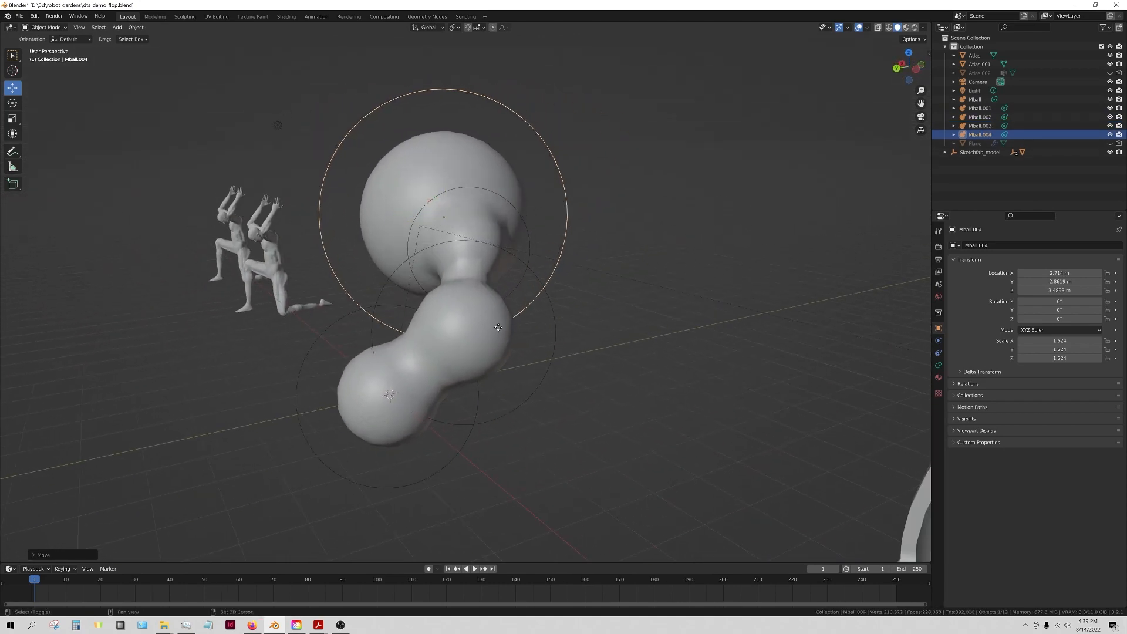
left_click(592, 347)
middle_click_drag(592, 346, 544, 379)
key("s")
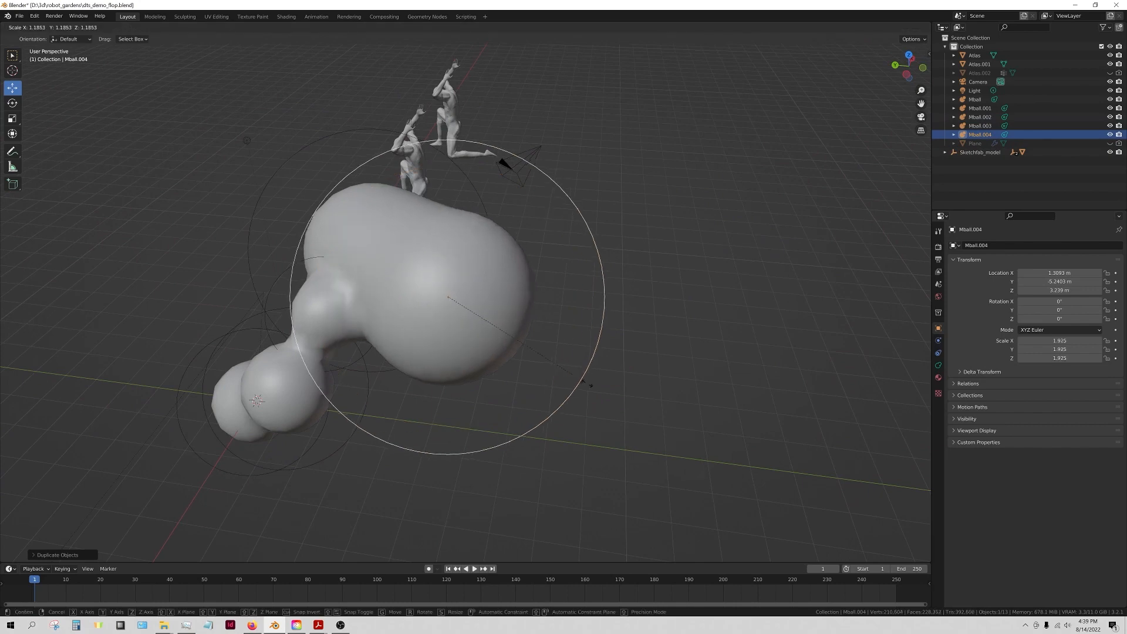
left_click(607, 391)
left_click_drag(436, 287, 466, 302)
Step: Duplicate the small 0.711-scale ball three times as a limb descending from the large ball's free side, and scale the end copy to 1.02
middle_click_drag(423, 397, 477, 390)
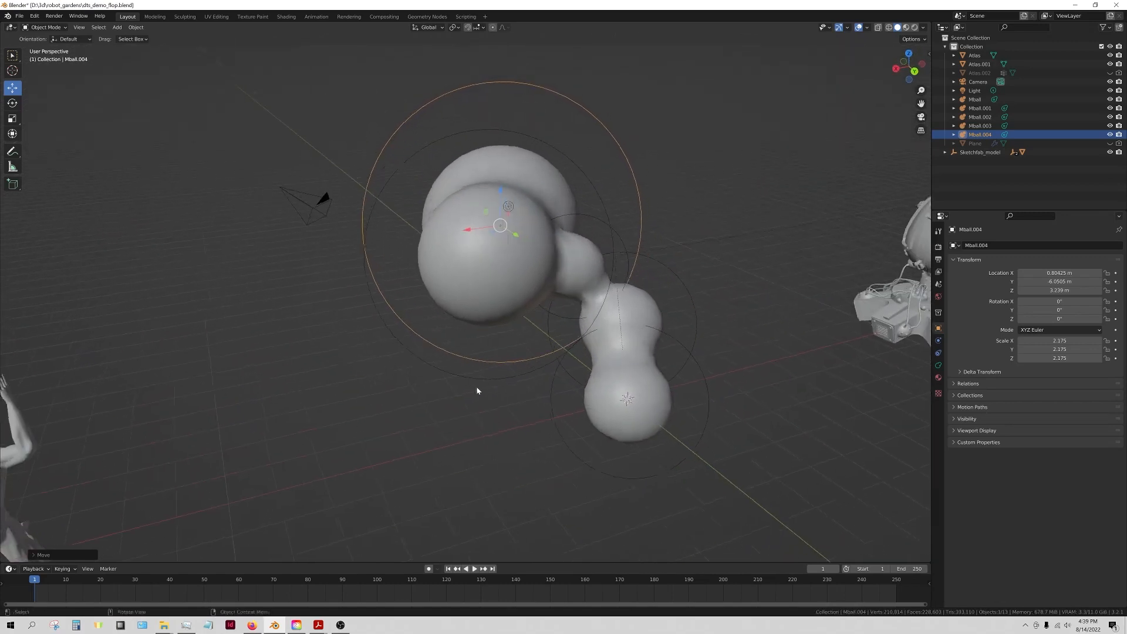
key("shift+d")
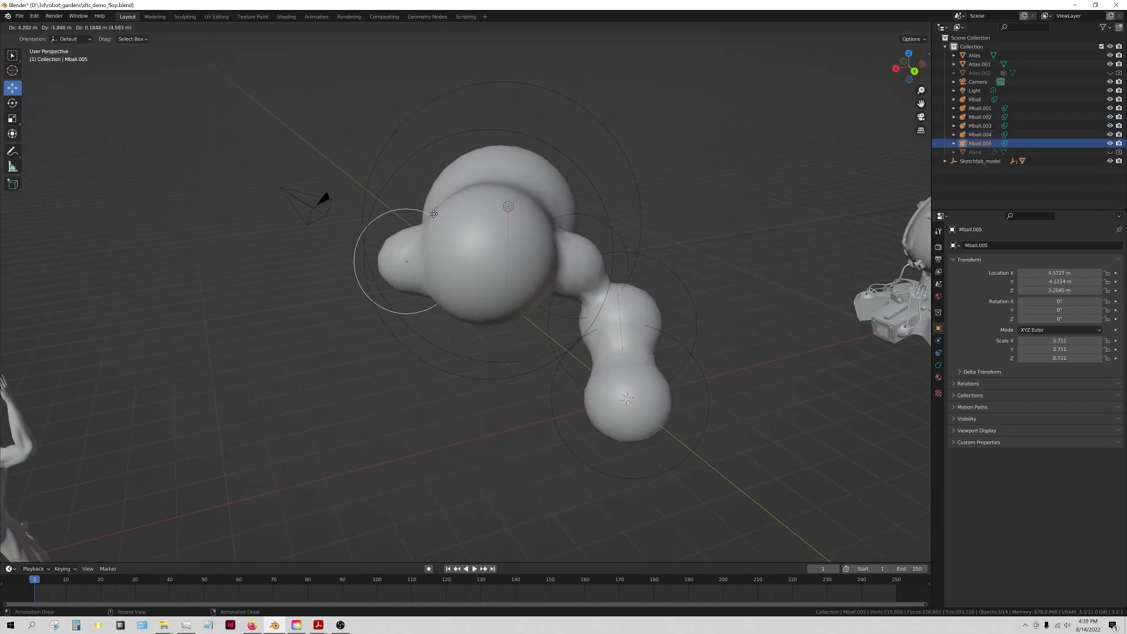
left_click(428, 215)
key("shift+d")
left_click(389, 286)
key("shift+d")
left_click(365, 394)
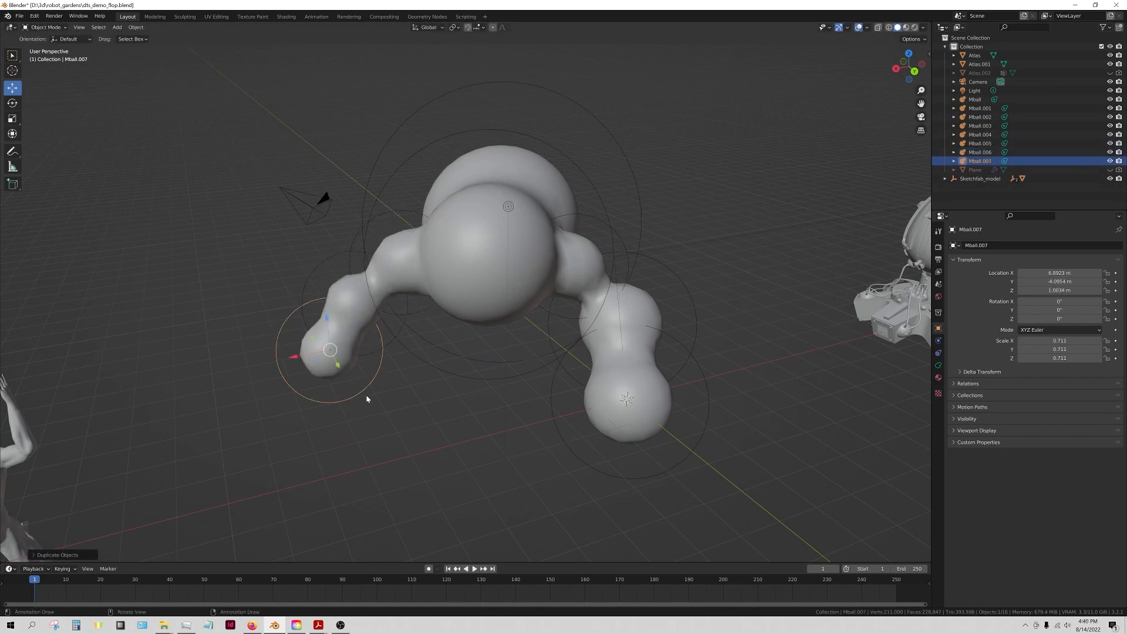
key("s")
left_click(392, 402)
middle_click_drag(392, 402, 528, 374)
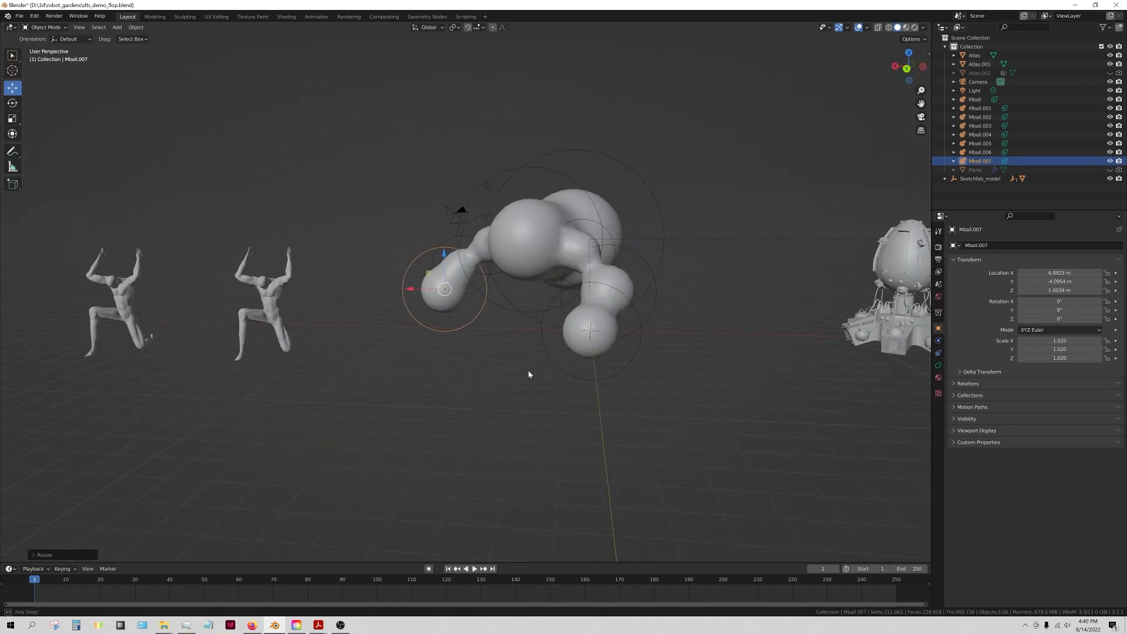
middle_click_drag(654, 323, 480, 303)
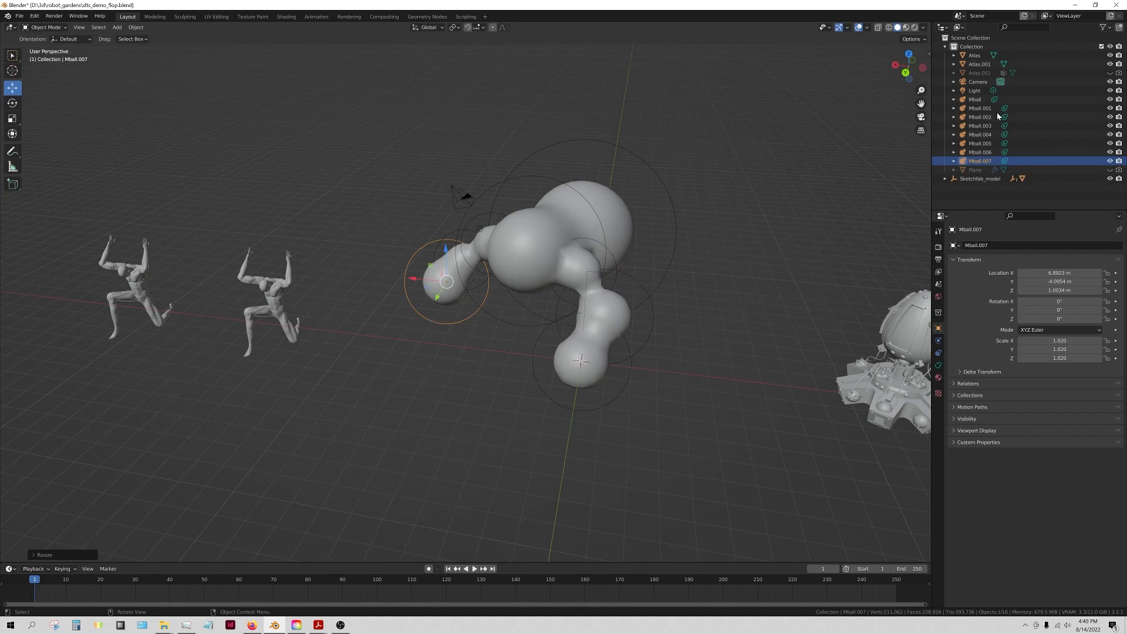
Step: Scale the Atlas figure nearest the metaballs up to more than double its size and deselect it
middle_click_drag(639, 299, 519, 356)
scroll(495, 356, "up", 5)
scroll(471, 358, "down", 3)
left_click(426, 301)
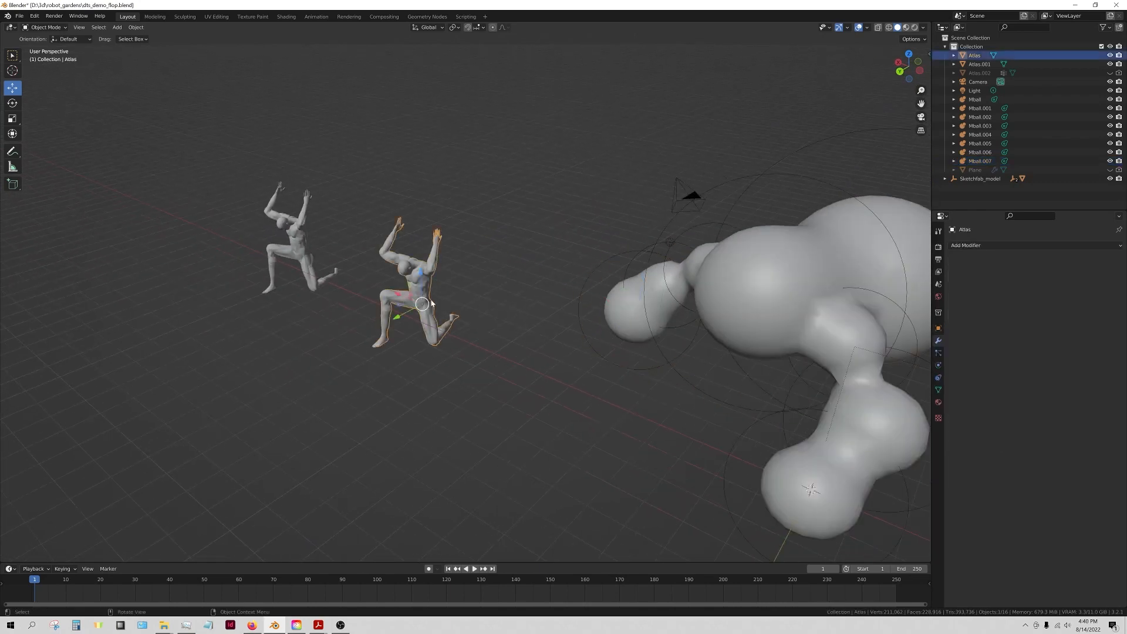
key("s")
left_click(600, 344)
left_click(593, 354)
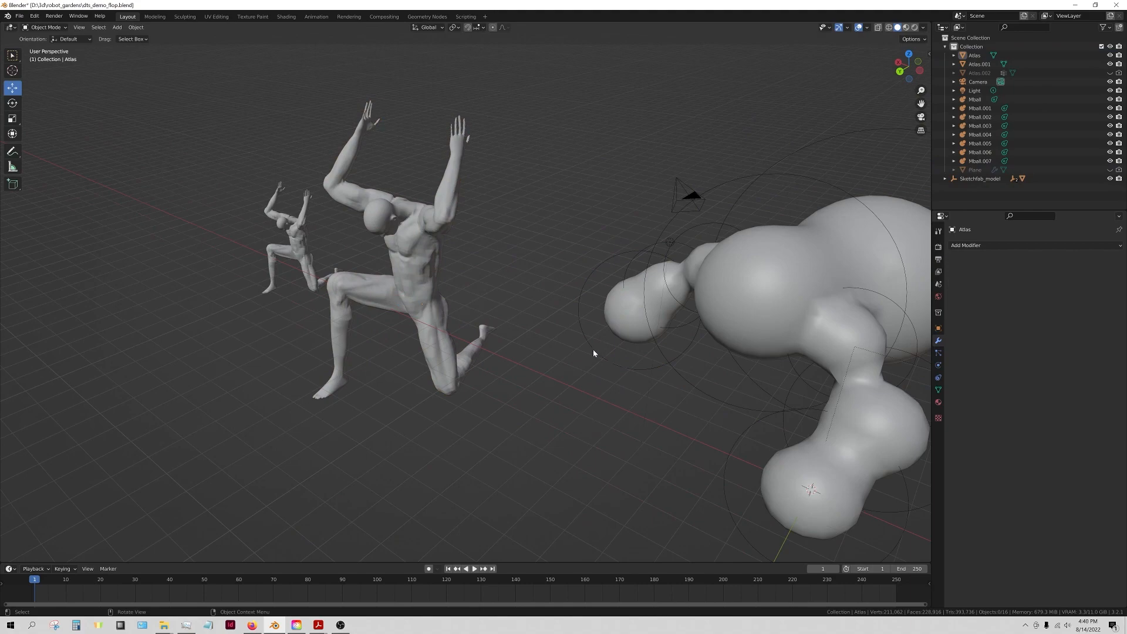
Step: Duplicate the limb's end ball, move the copy onto the enlarged figure's rear foot and scale it down to about 0.48
left_click(627, 308)
key("shift+d")
left_click(460, 418)
middle_click_drag(461, 418, 458, 172)
mouse_move(434, 412)
middle_mouse_down()
mouse_move(511, 415)
mouse_move(441, 423)
middle_mouse_up()
left_click_drag(442, 423, 347, 322)
middle_click_drag(347, 322, 493, 338)
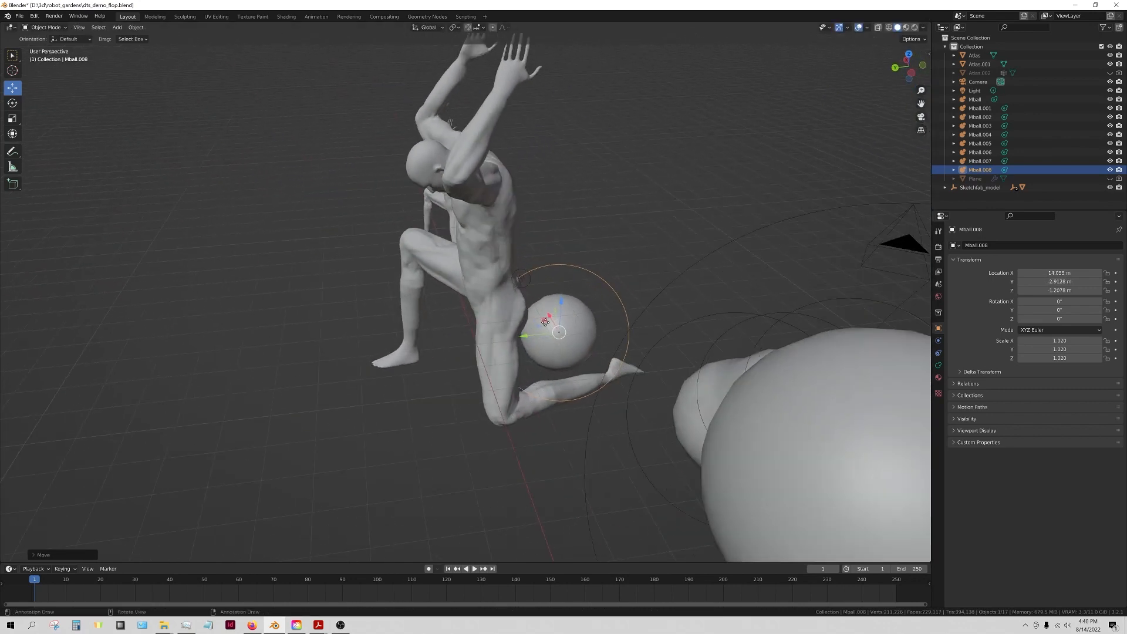
left_click_drag(545, 322, 609, 359)
key("s")
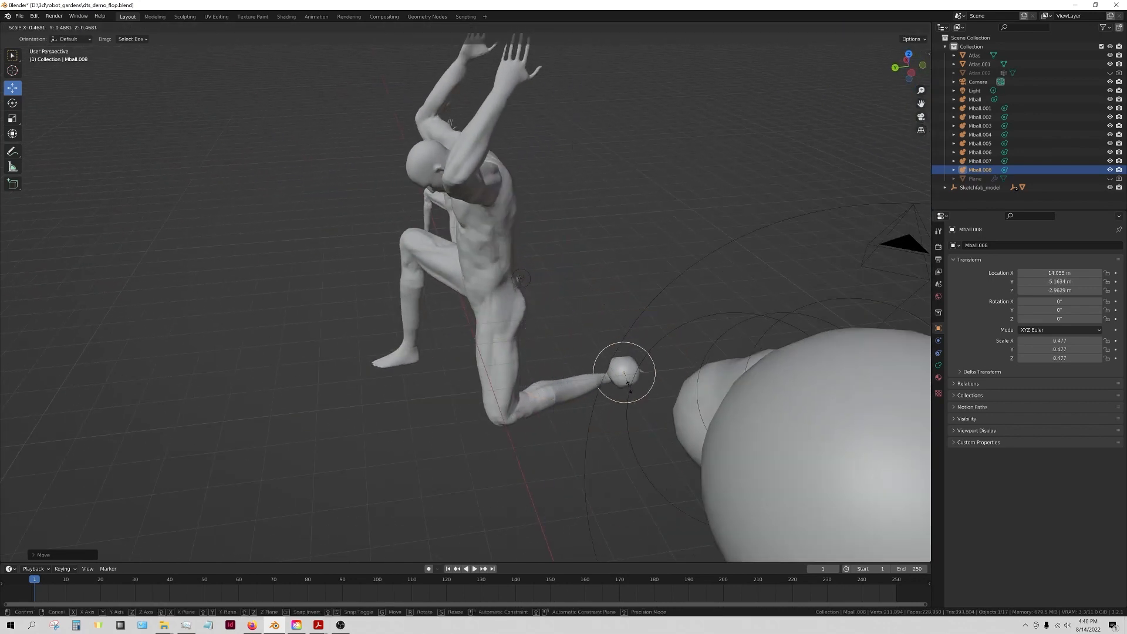
left_click(628, 384)
Step: Duplicate the foot ball three times along the figure's rear lower leg and adjust the last copy to cover the shin
key("shift+d")
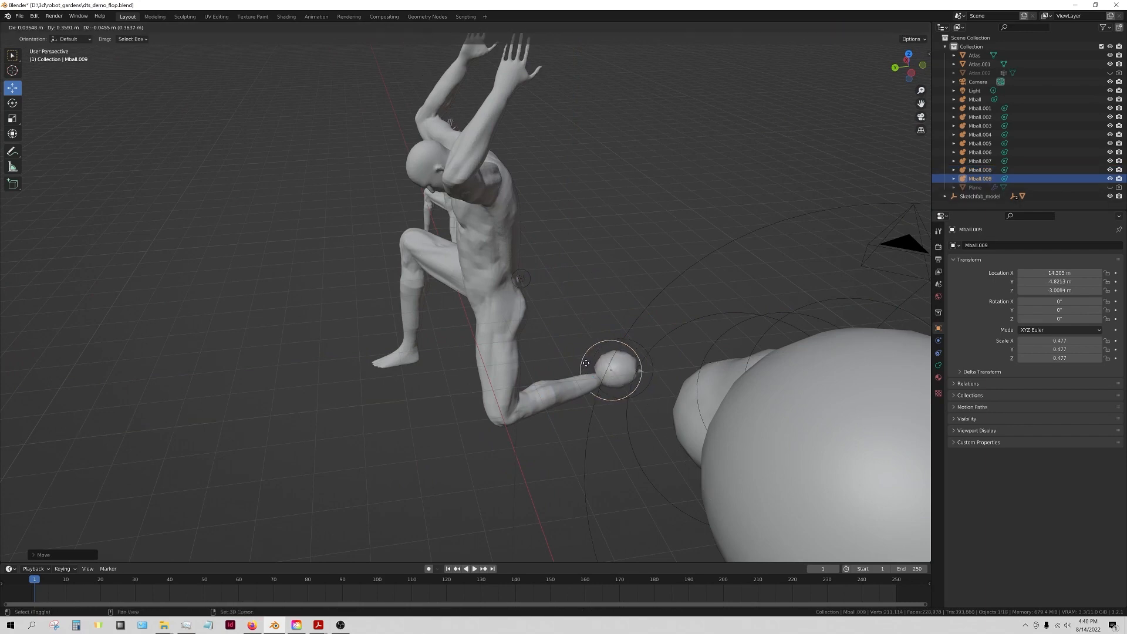
left_click(574, 369)
middle_click_drag(576, 371, 623, 384)
key("shift+d")
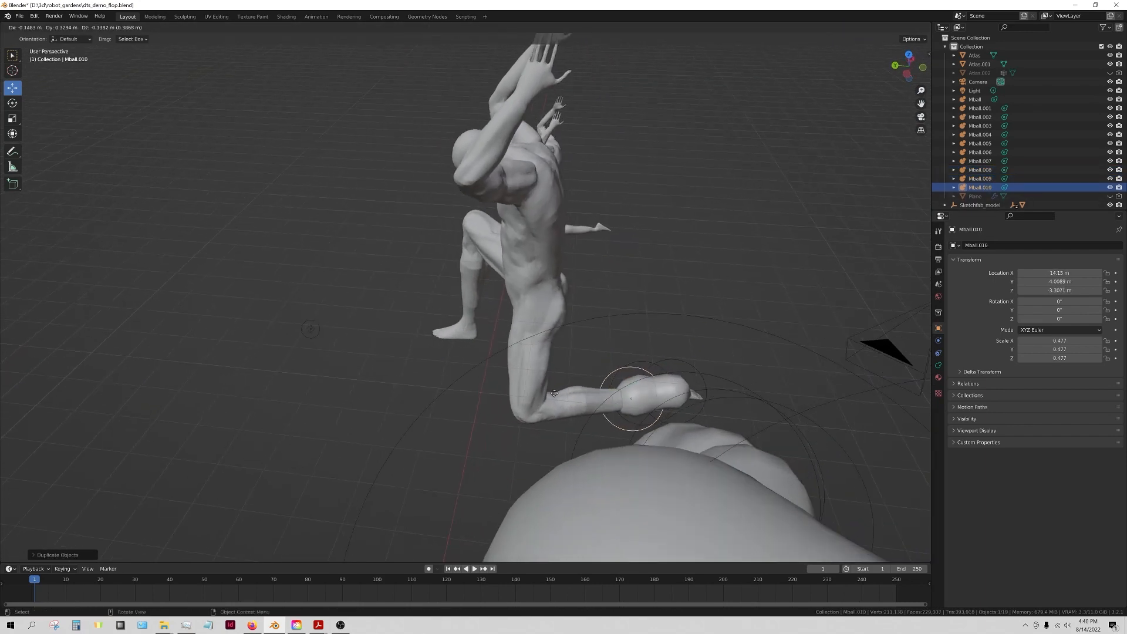
left_click(538, 396)
key("shift+d")
left_click(514, 404)
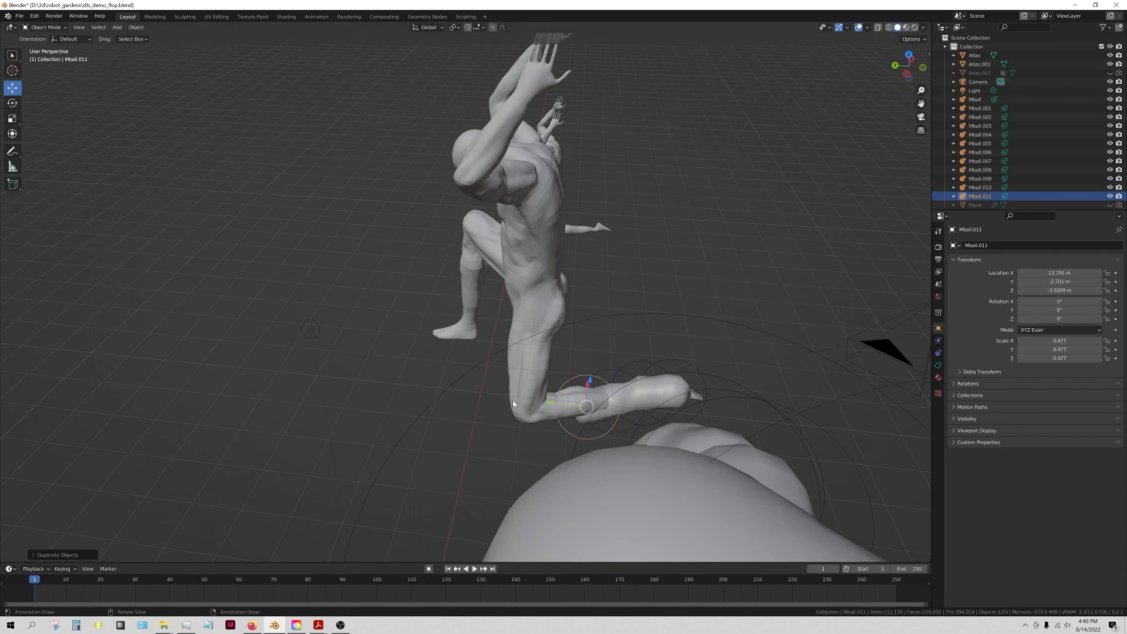
left_click_drag(590, 382, 591, 371)
middle_click_drag(576, 393, 545, 382)
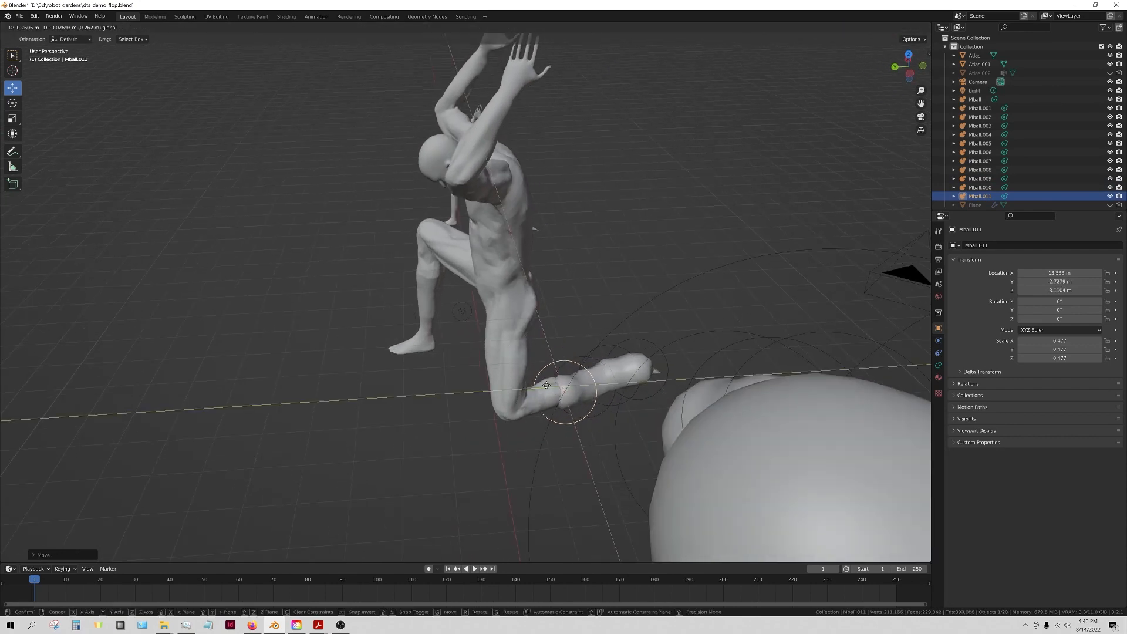
Step: Duplicate the shin ball twice, placing the copies farther along the enlarged figure's rear lower leg up to the knee
key("shift+d")
left_click(540, 388)
left_click_drag(543, 374, 543, 366)
key("g")
key("shift+z")
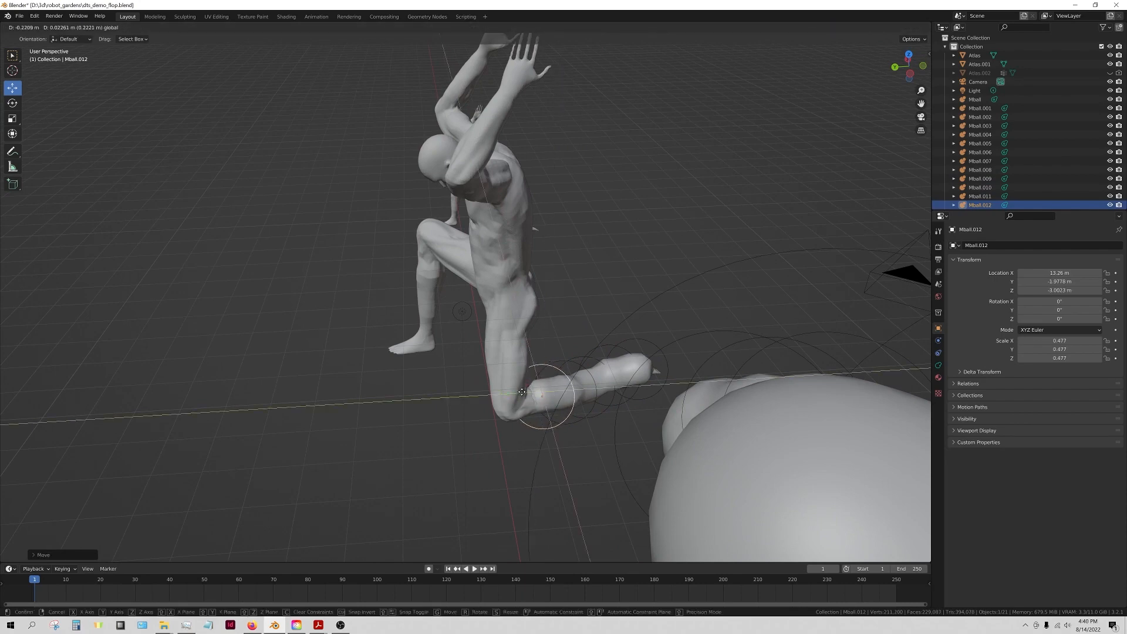
left_click(522, 392)
middle_click_drag(521, 392, 522, 442)
key("shift+d")
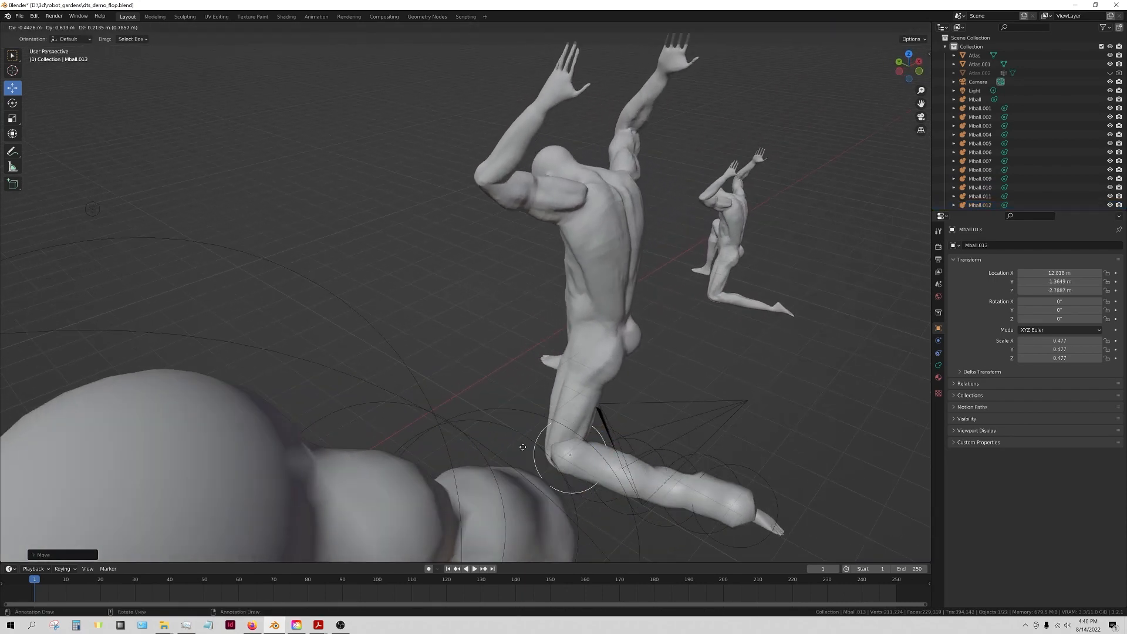
left_click(513, 445)
middle_click_drag(512, 445, 459, 445)
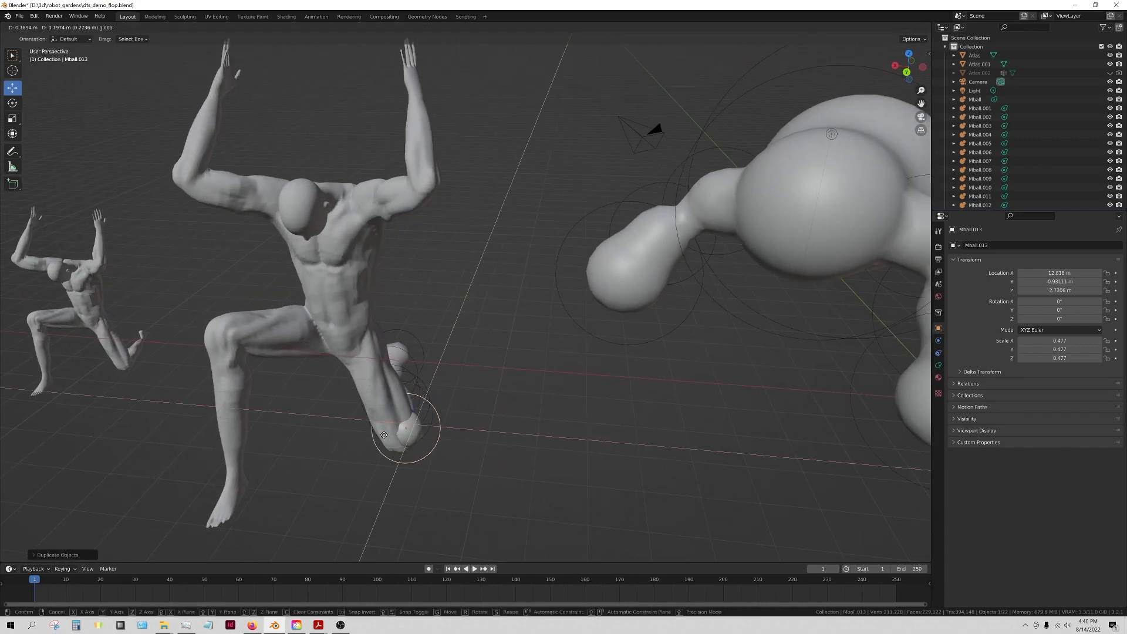
Step: Duplicate the knee ball, move the copy just above the knee and scale it up to cover the lower thigh
key("shift+d")
left_click(390, 413)
key("s")
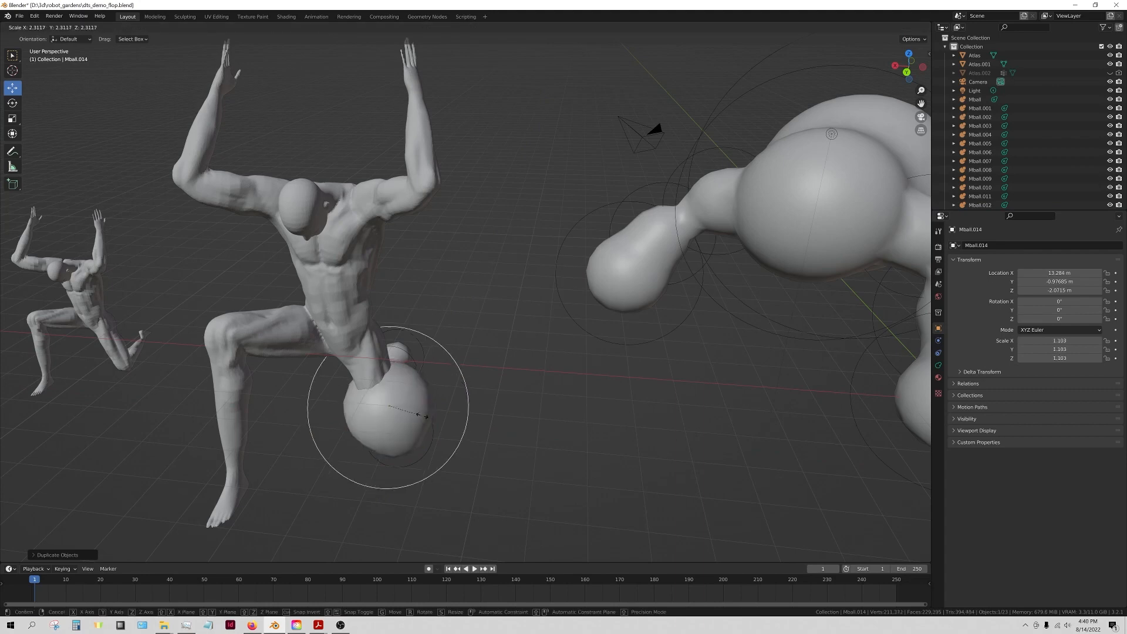
left_click(408, 414)
middle_click_drag(408, 415, 502, 358)
mouse_move(502, 358)
middle_mouse_down()
mouse_move(419, 369)
mouse_move(508, 358)
middle_mouse_up()
Step: Duplicate the lower-thigh ball, place the copy higher on the thigh and scale it up to 1.177
key("shift+d")
left_click(496, 305)
key("s")
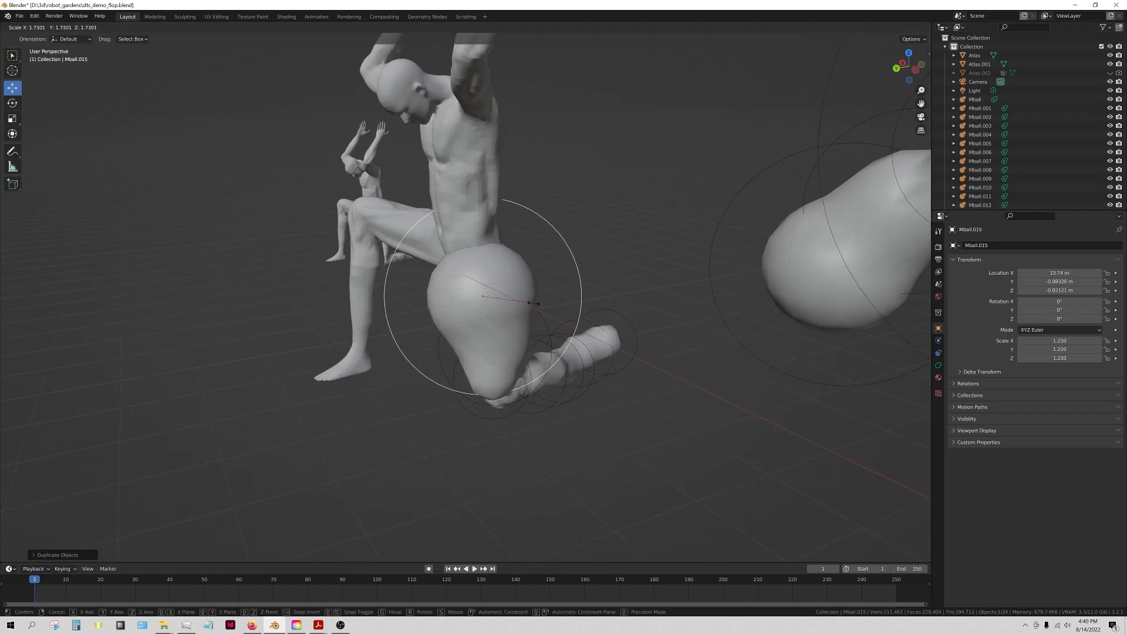
left_click(515, 347)
middle_click_drag(515, 347, 558, 347)
Step: Duplicate the upper-thigh ball twice, placing one copy at the hip and one over the raised front thigh, and deselect
key("shift+d")
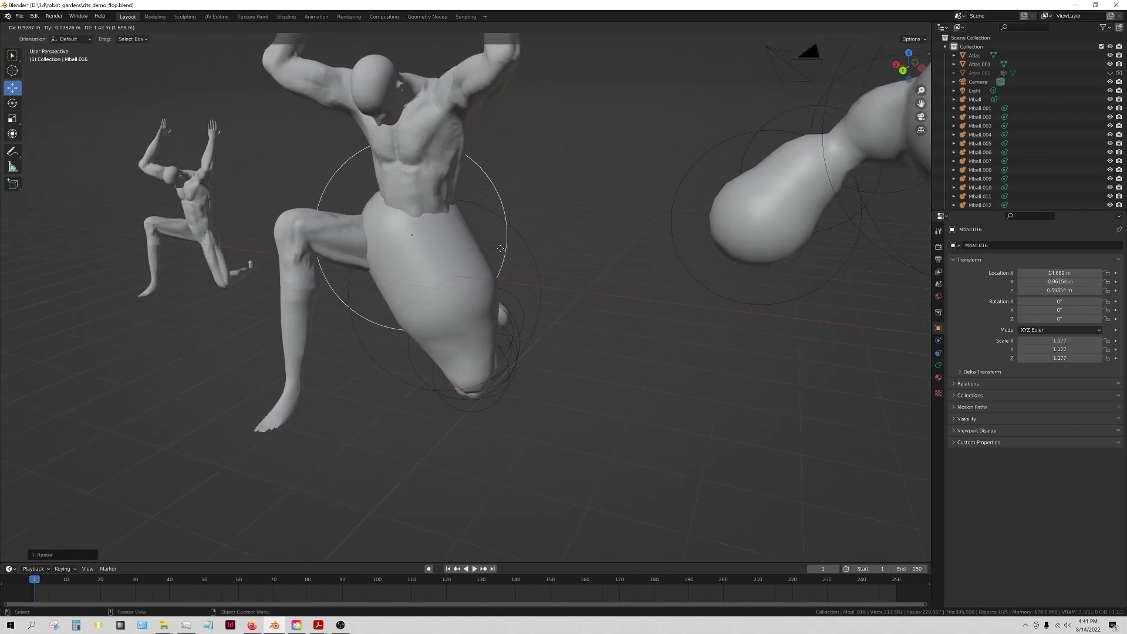
left_click(505, 286)
middle_click_drag(504, 286, 405, 271)
key("shift+d")
left_click(375, 264)
left_click(441, 172)
middle_click_drag(441, 172, 502, 328)
middle_click_drag(436, 319, 521, 373)
left_click(428, 354)
Step: Select the largest ball of the separate metaball shape and scale it to about 2.02
middle_click_drag(459, 346, 442, 279)
scroll(442, 279, "down", 4)
scroll(472, 298, "up", 4)
middle_click_drag(470, 304, 472, 308)
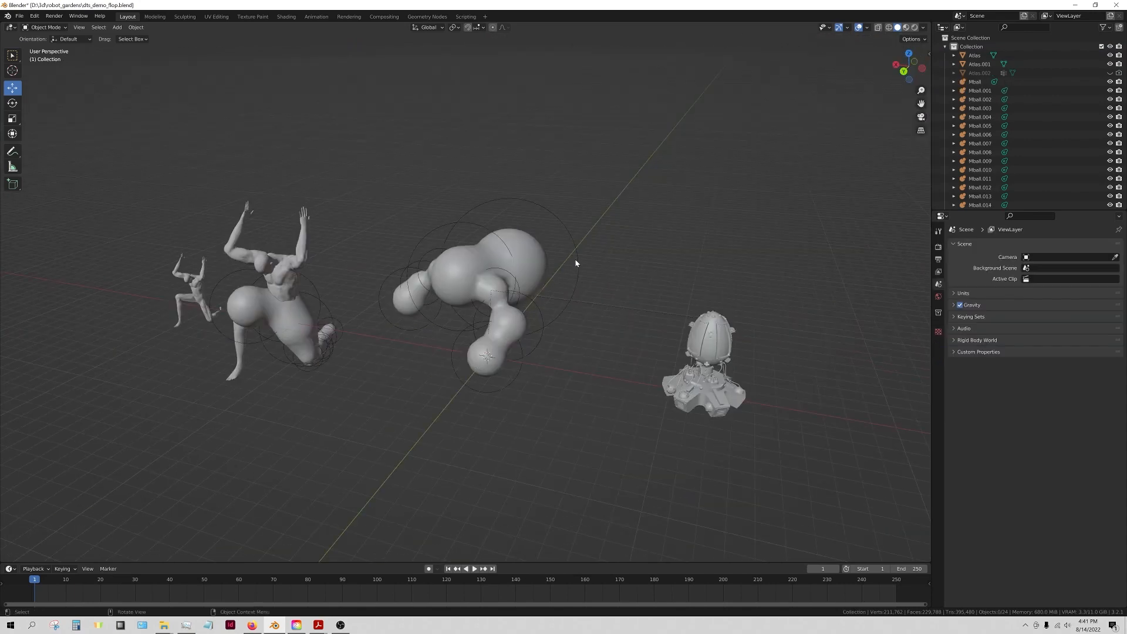
left_click(579, 257)
key("s")
left_click(574, 256)
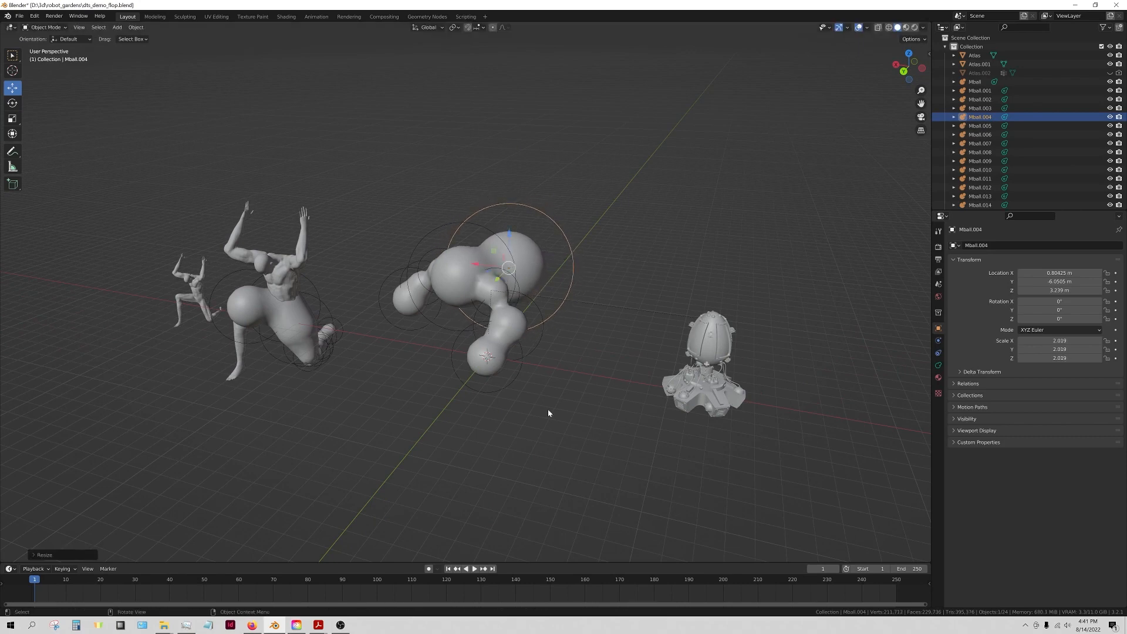
Step: Select the balls of the separate metaball shape and convert the metaballs to a mesh
left_click_drag(552, 419, 396, 227)
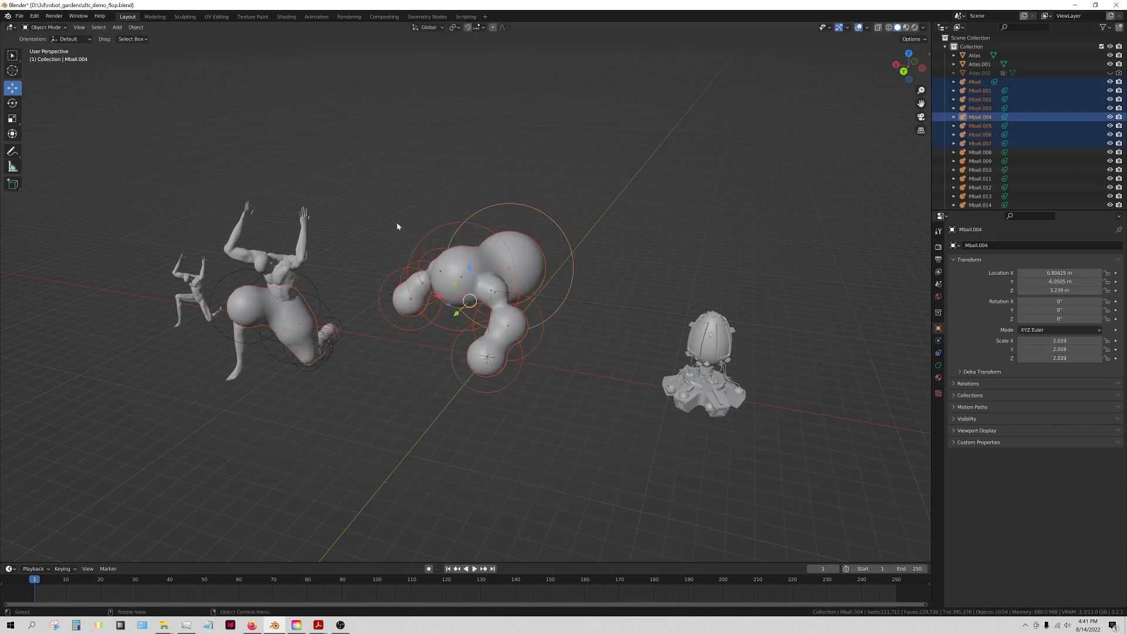
left_click(480, 397)
left_click_drag(516, 428, 391, 207)
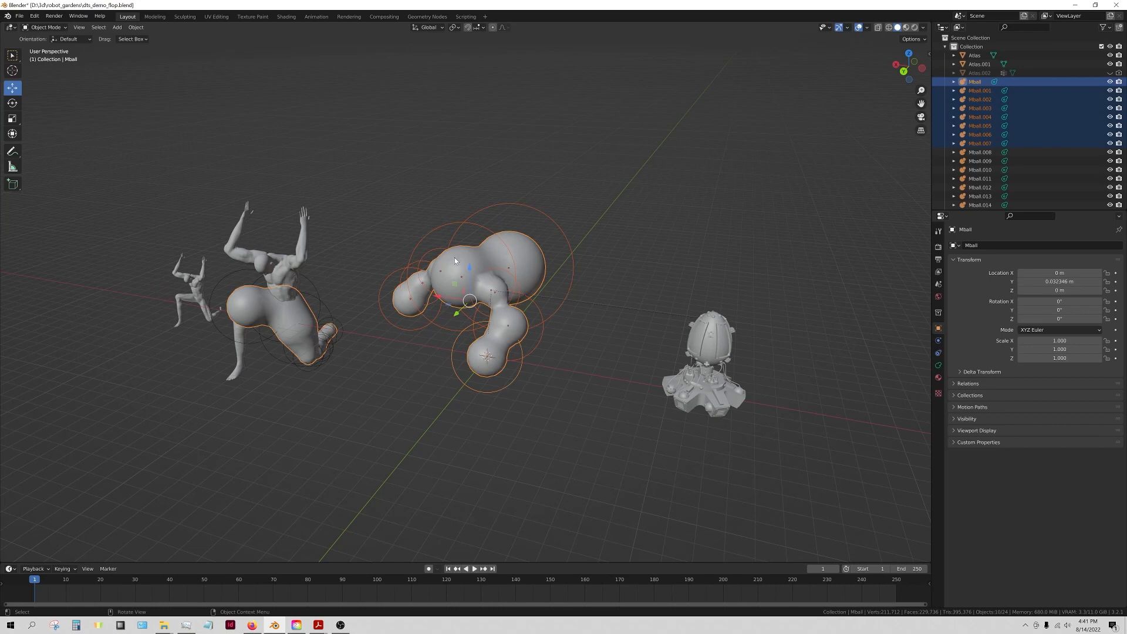
right_click(459, 263)
mouse_move(459, 263)
left_click(494, 270)
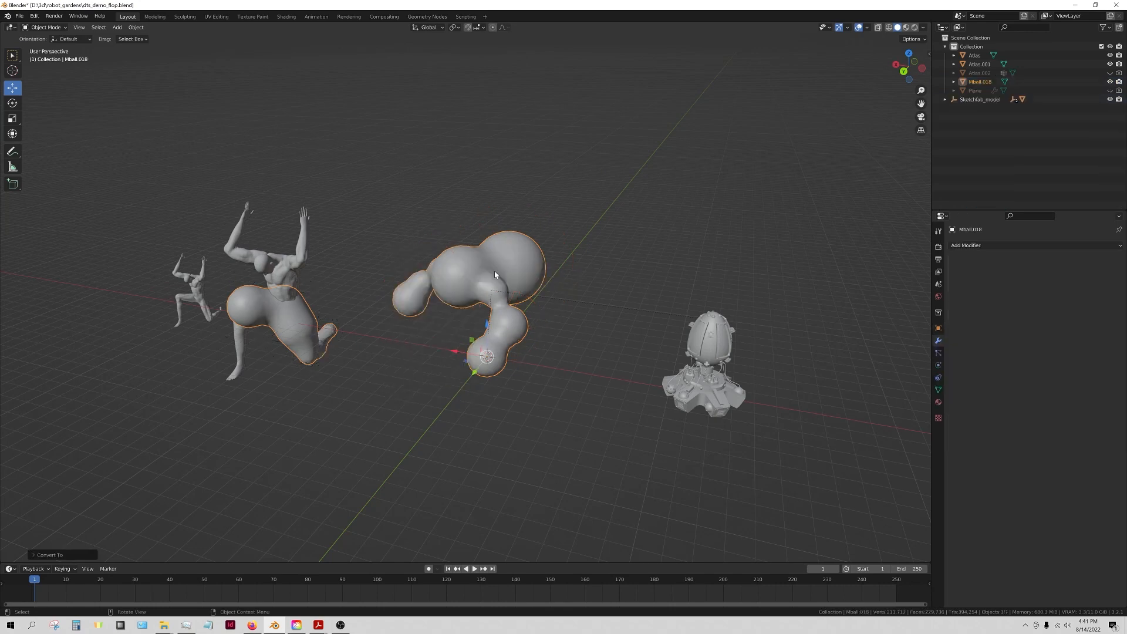
Step: Put the converted mesh in Edit Mode with face selection and select all linked faces of the standalone blob
left_click(546, 313)
left_click(460, 298)
mouse_move(460, 298)
middle_mouse_down()
mouse_move(519, 280)
mouse_move(451, 297)
middle_mouse_up()
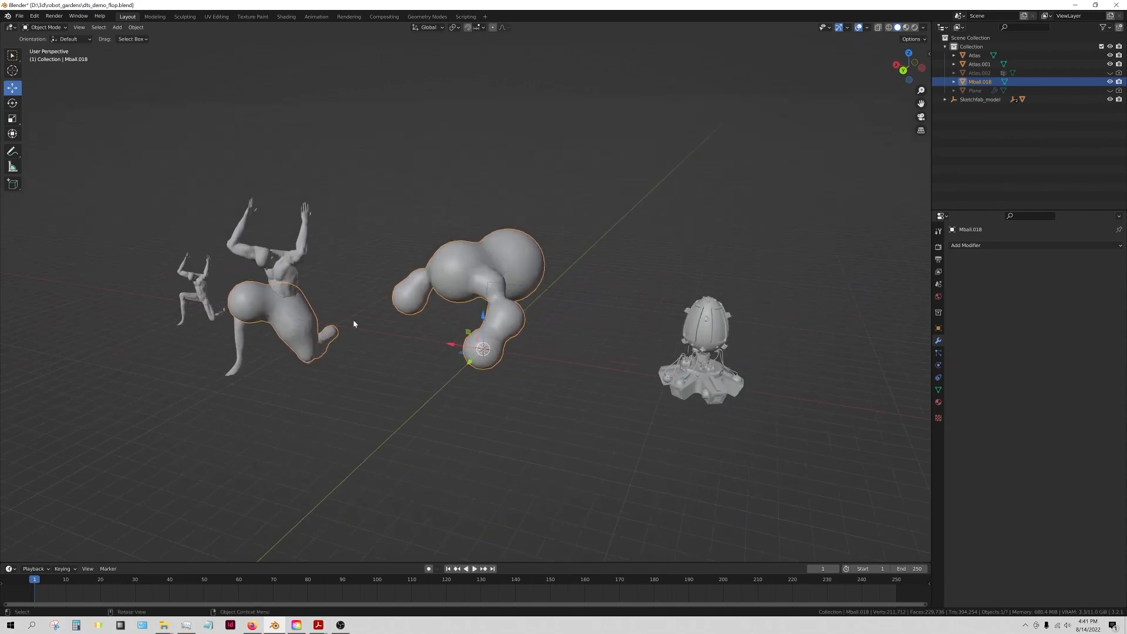
left_click(44, 27)
left_click(47, 50)
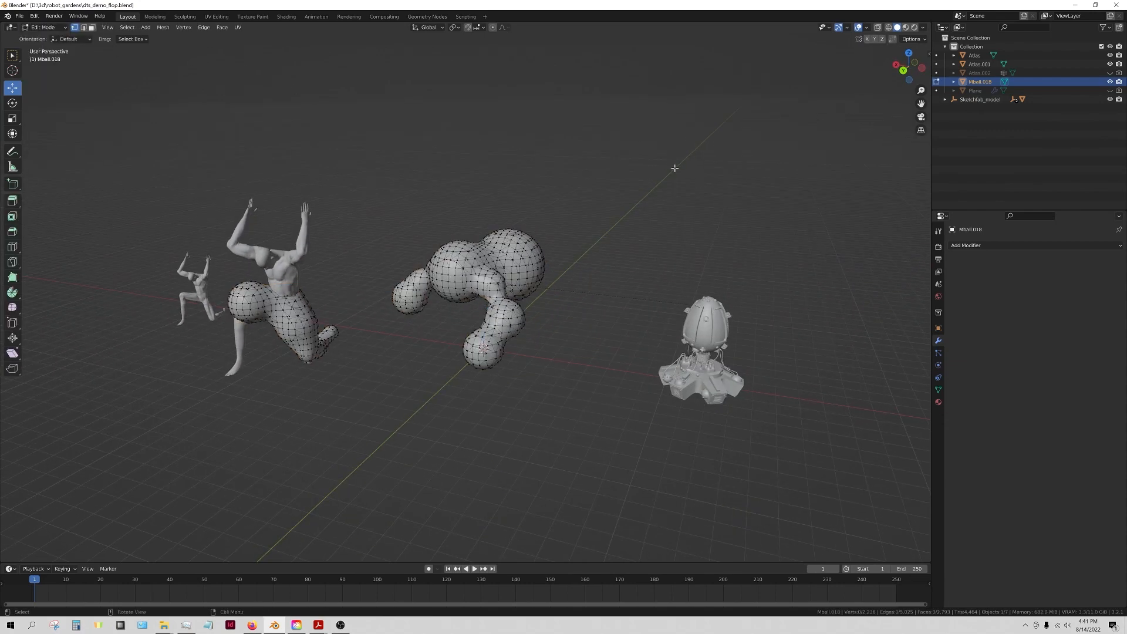
left_click(92, 27)
left_click(479, 276)
key("ctrl+l")
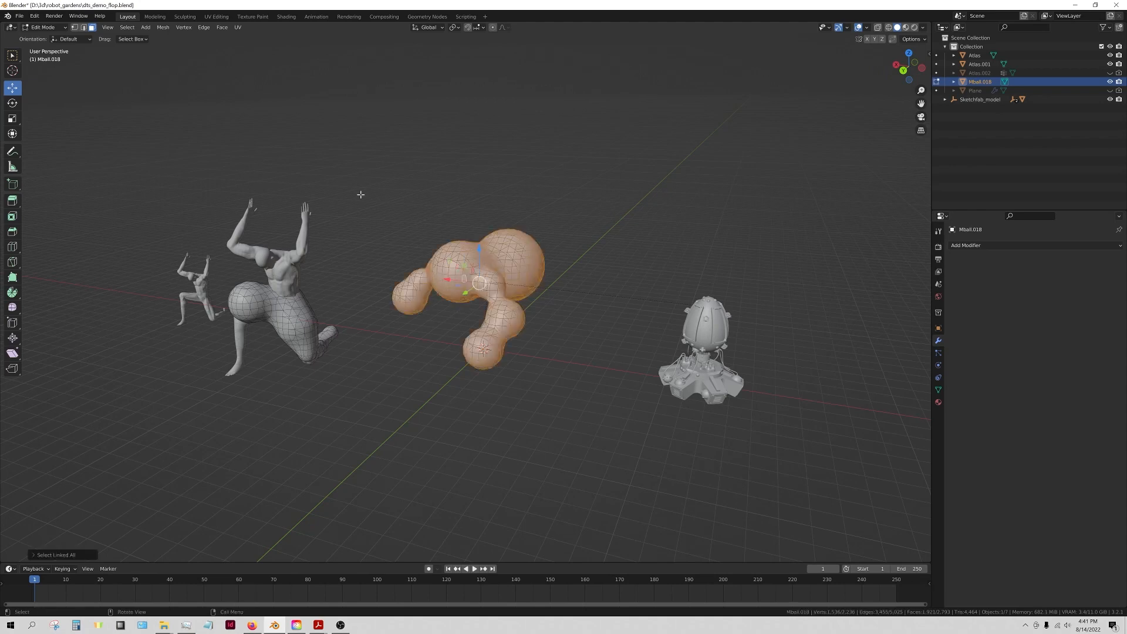
Step: Separate the selected blob faces into their own object and return to Object Mode
left_click(161, 29)
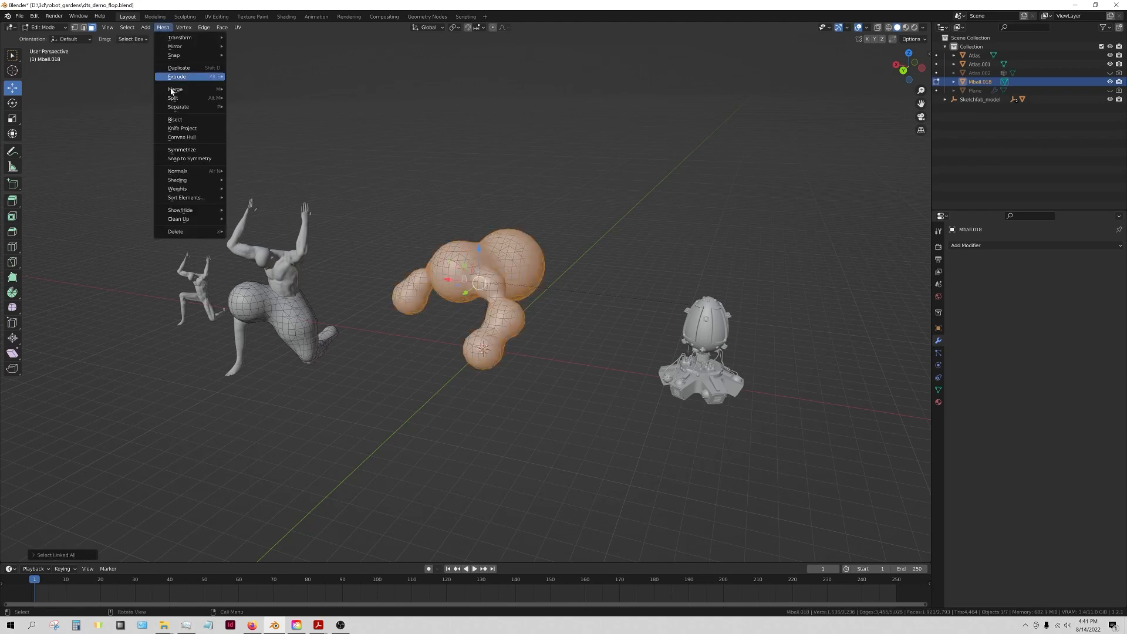
mouse_move(181, 107)
left_click(246, 108)
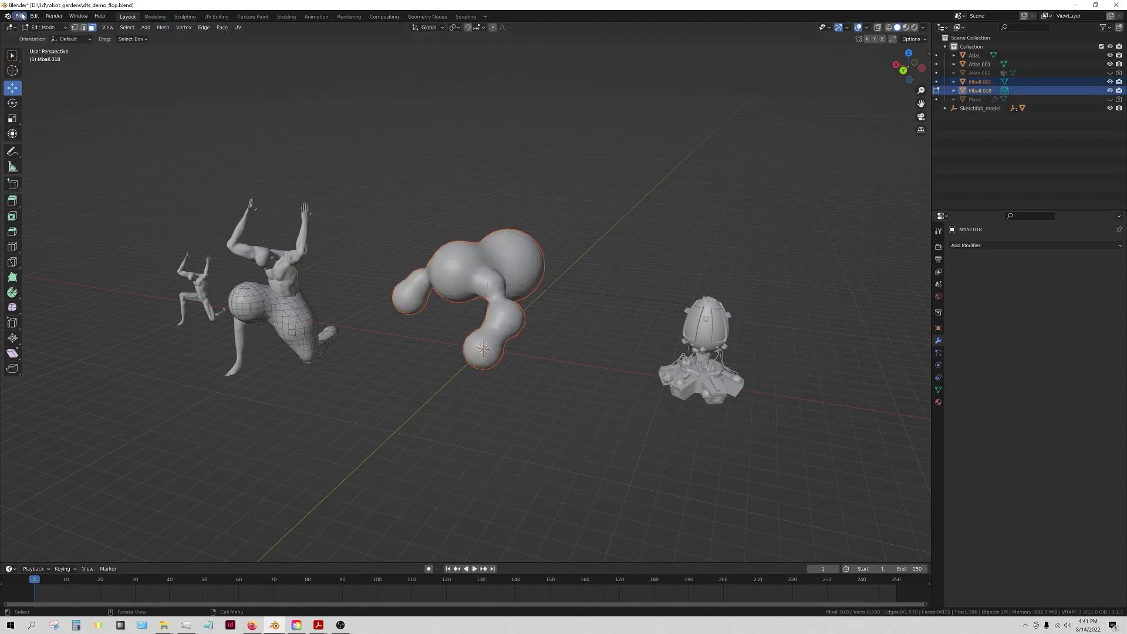
left_click(42, 27)
left_click(47, 37)
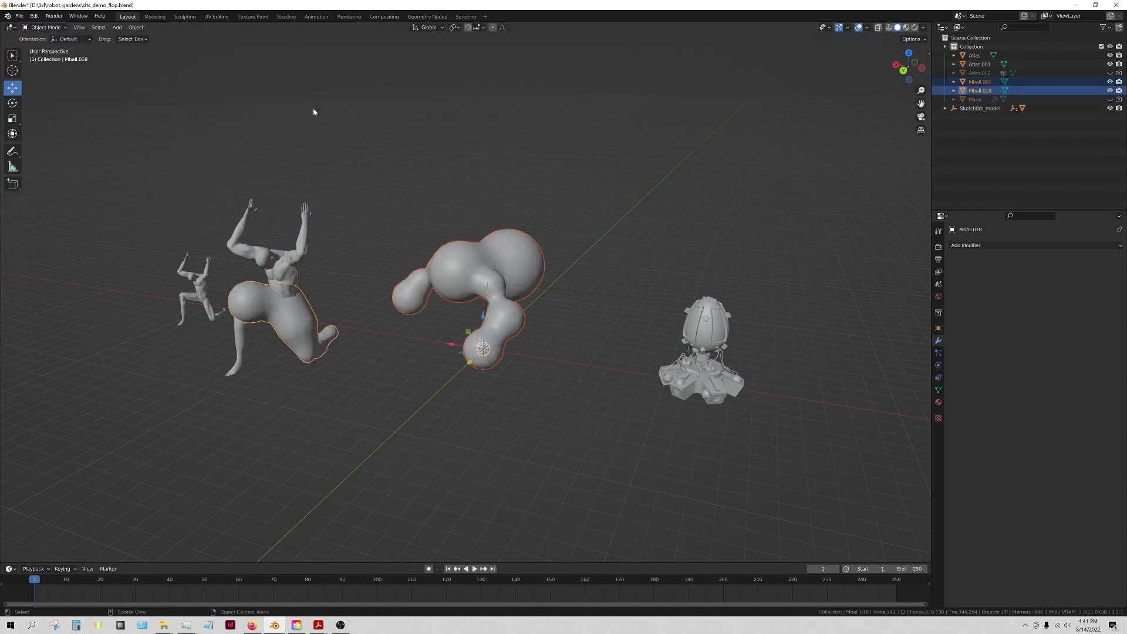
Step: Select only the separated standalone blob and move it in the negative Y direction
left_click(565, 319)
left_click(455, 284)
middle_click_drag(418, 291, 422, 365)
scroll(466, 308, "up", 5)
scroll(470, 311, "down", 5)
left_click_drag(410, 369, 578, 281)
middle_click_drag(528, 317, 325, 302)
Step: Select the leg-covering blob mesh together with the enlarged Atlas figure and move both beside the standalone blob
left_click(327, 305)
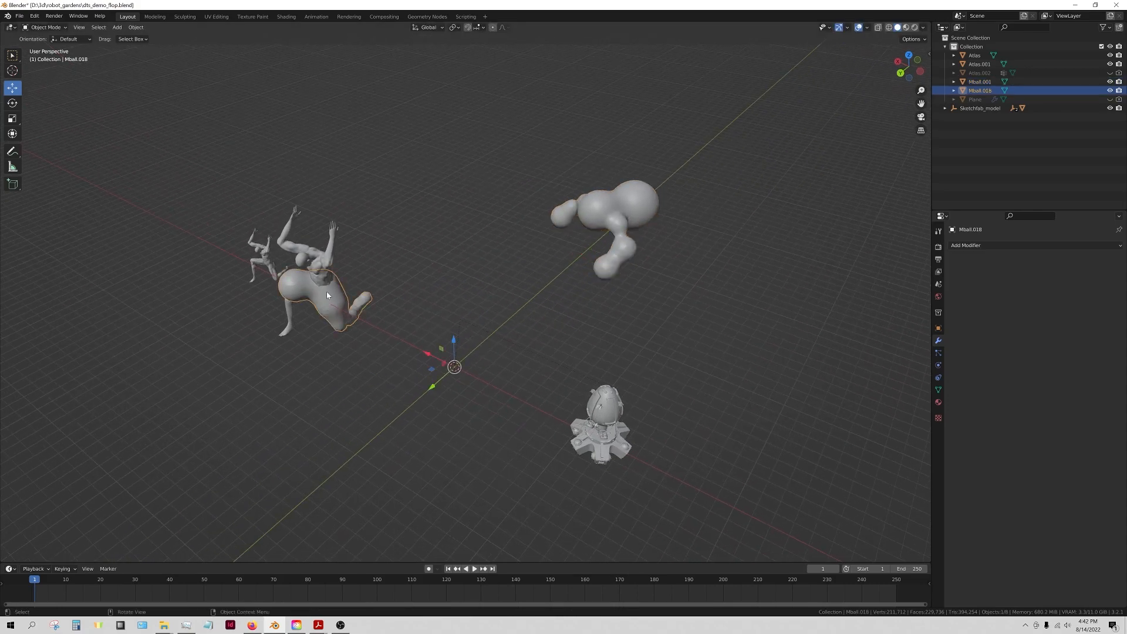
left_click(327, 304, "shift")
key("g")
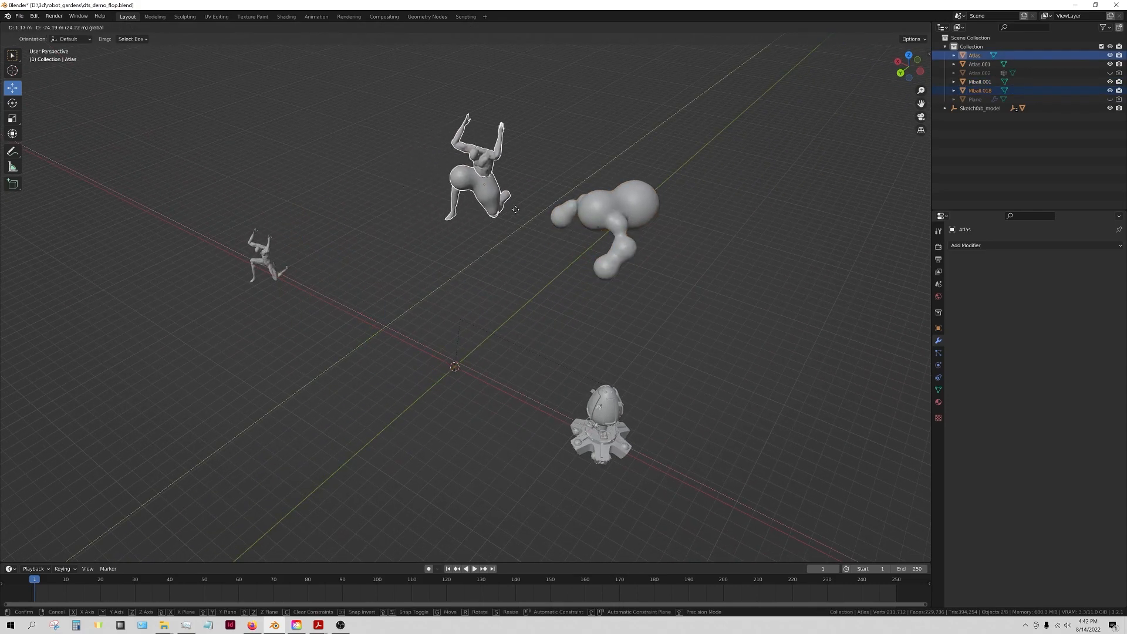
left_click(505, 212)
Step: Move the small Atlas figure beside the enlarged one, scale it up, shift it farther along the X axis and deselect it
left_click(271, 267)
key("g")
left_click(405, 203)
key("s")
left_click(469, 233)
middle_click_drag(382, 199, 392, 233)
left_click_drag(322, 246, 267, 244)
left_click(524, 267)
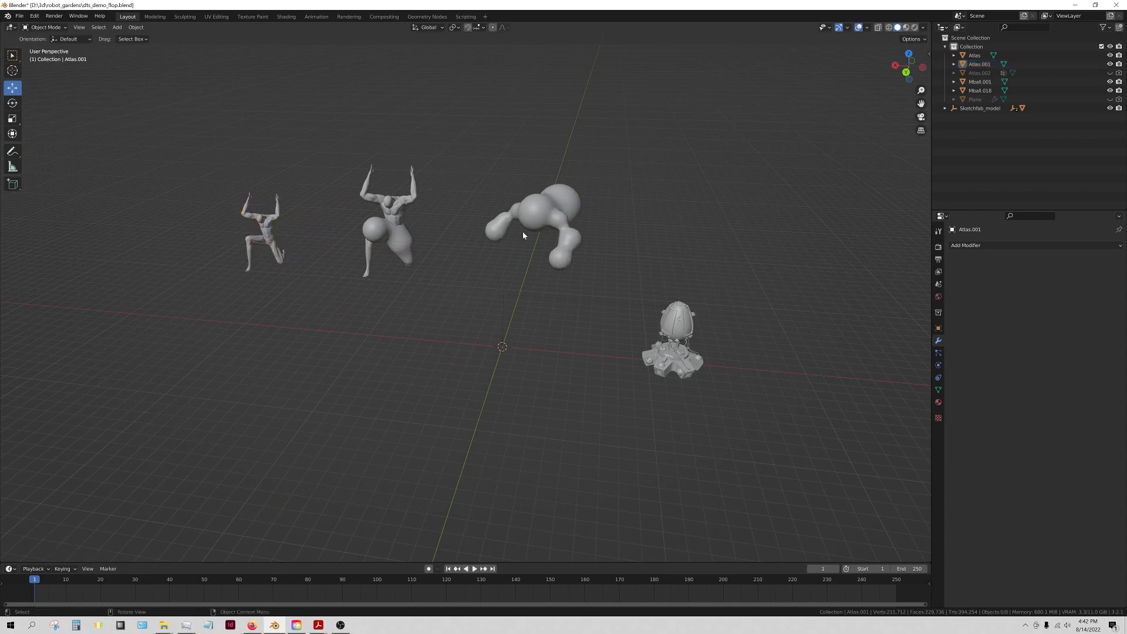